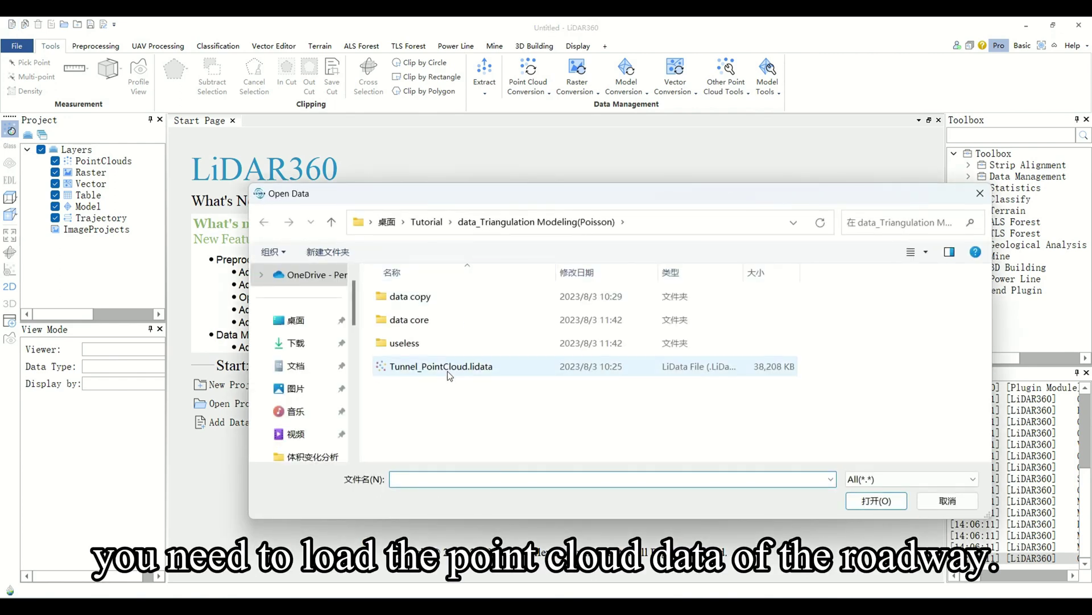
Load Tunnel_PointCloud.lidata into Viewer-0, shown coloured by height
double_click(446, 367)
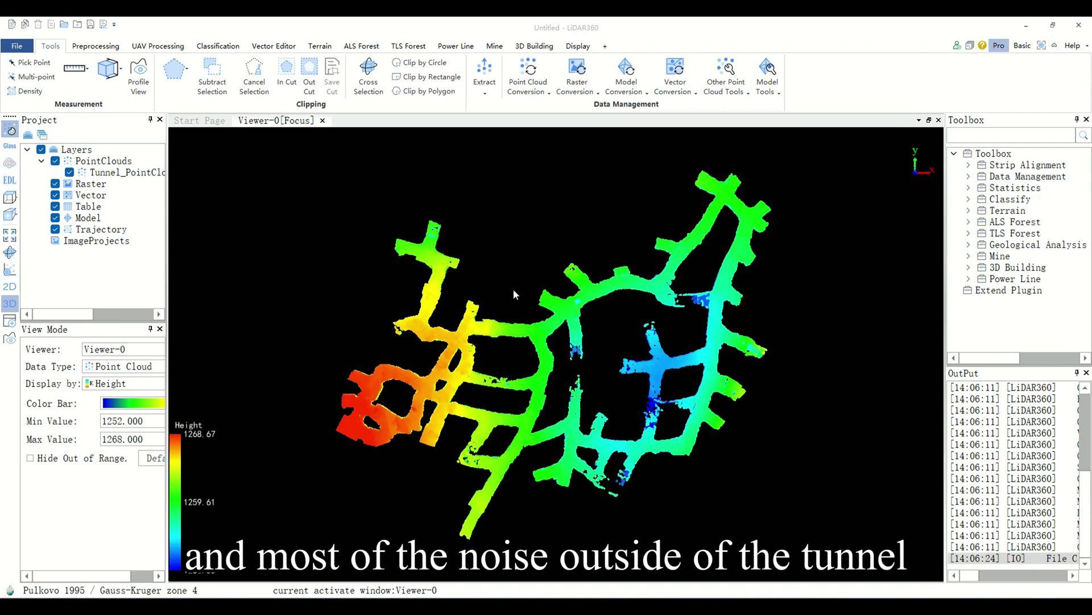
scroll(545, 323, "up", 1)
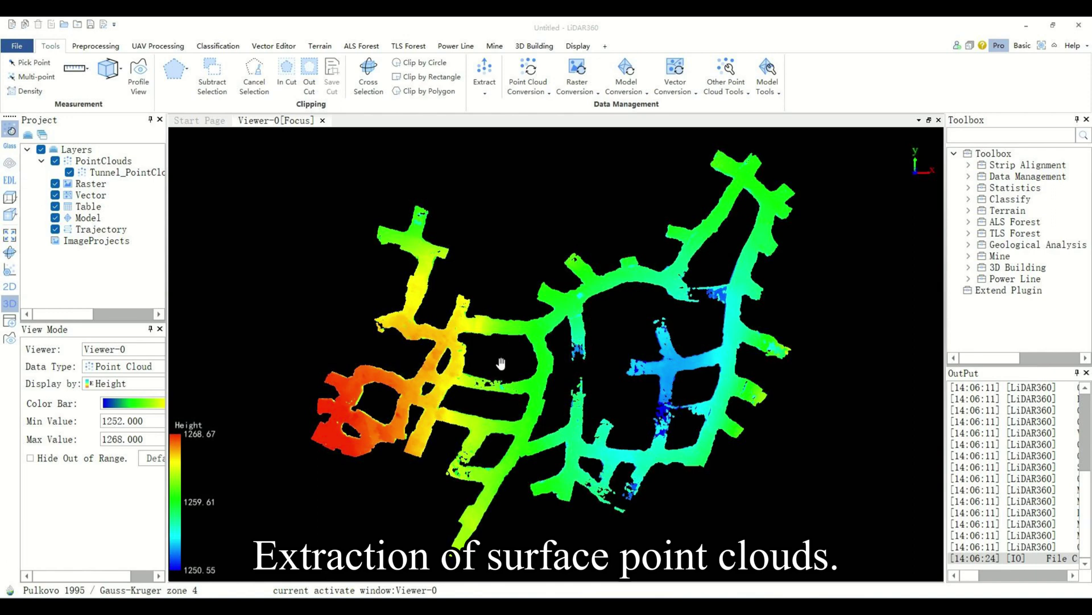
Open Extract Tunnel Points from the Mine tools with step 0.25 m, width 8 m, thickness 0.2 m
left_click_drag(501, 363, 490, 367)
left_click(495, 47)
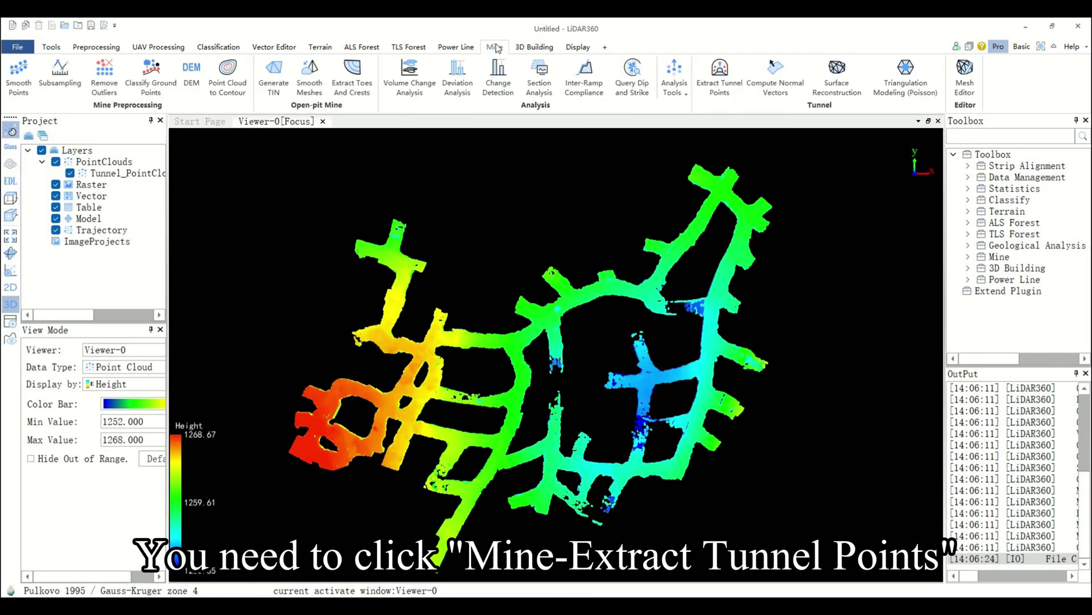
left_click(720, 85)
left_click_drag(606, 227, 606, 217)
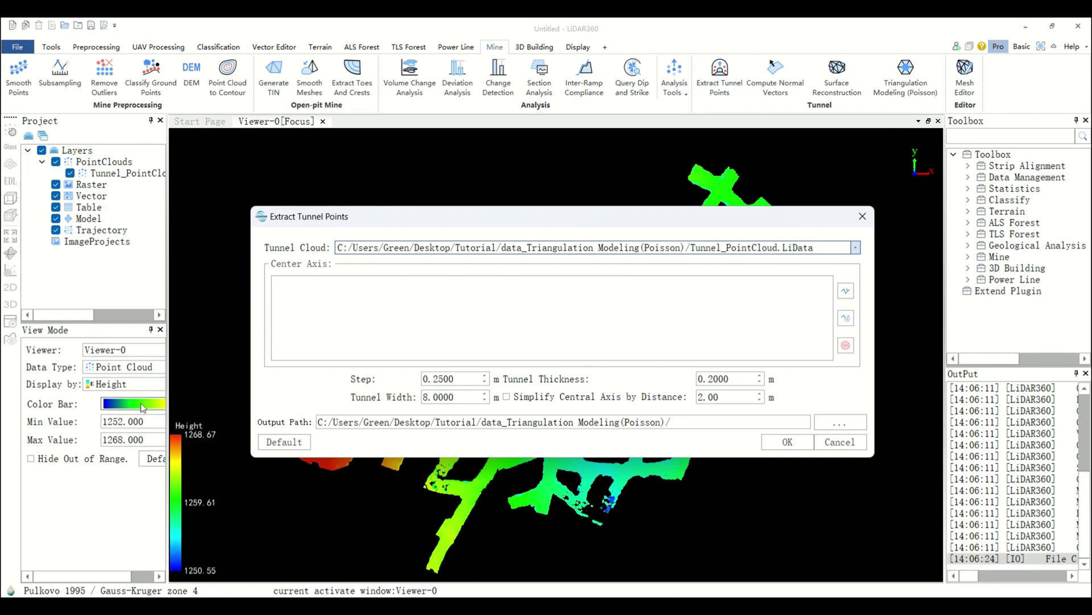
Colour the points by classification and move the settings window clear of the tunnels
left_click(137, 385)
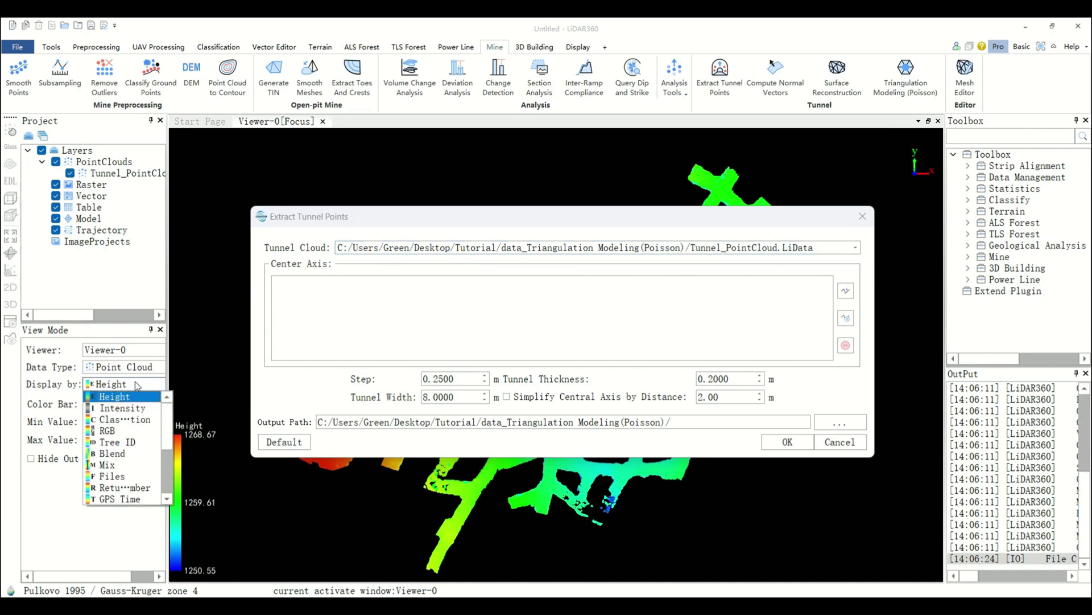
left_click(130, 421)
left_click_drag(513, 223, 649, 316)
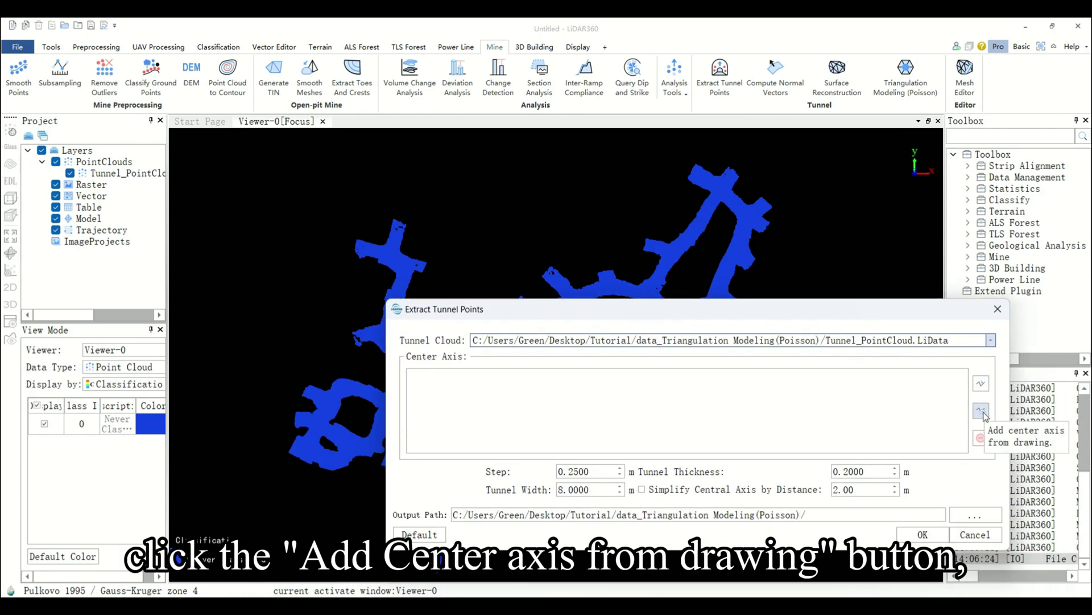
left_click_drag(650, 307, 517, 574)
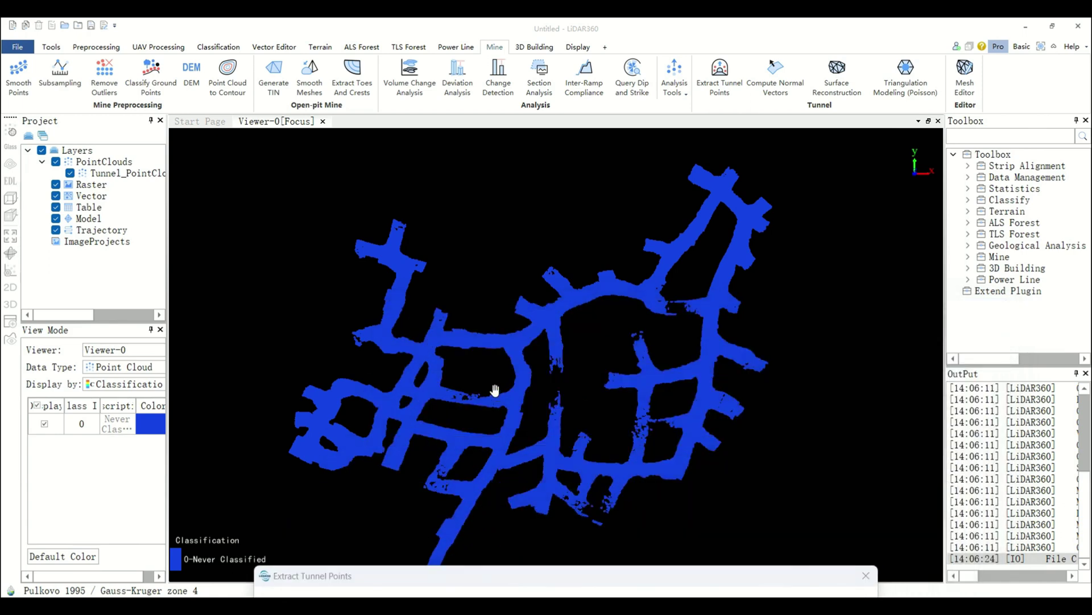
middle_click_drag(495, 390, 498, 373)
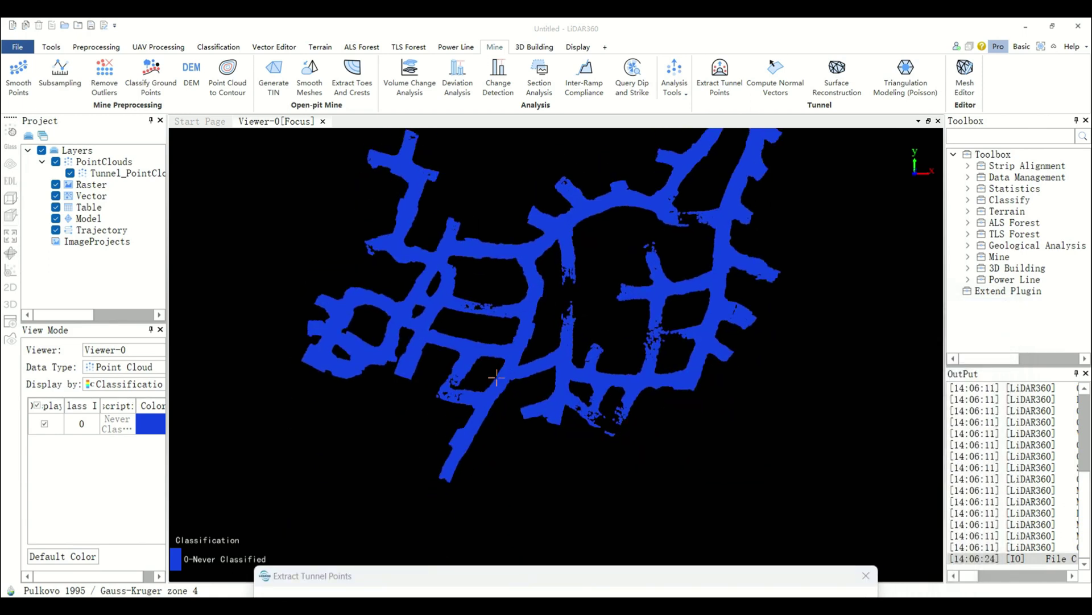
Draw centre axes along every tunnel branch, up to Center Axis36
left_click(446, 477)
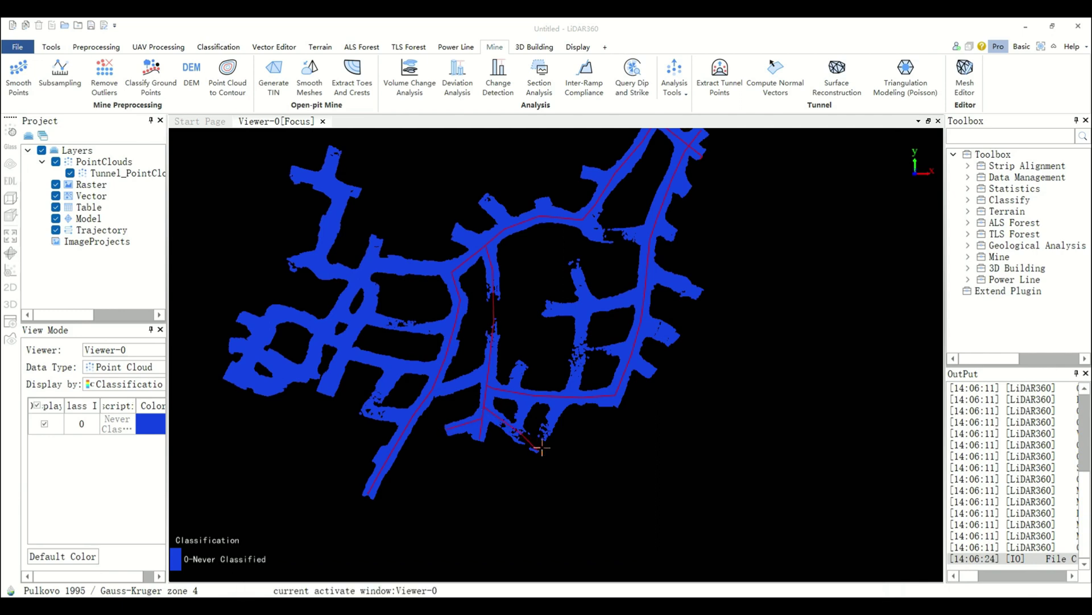
scroll(522, 541, "up", 3)
scroll(522, 541, "down", 5)
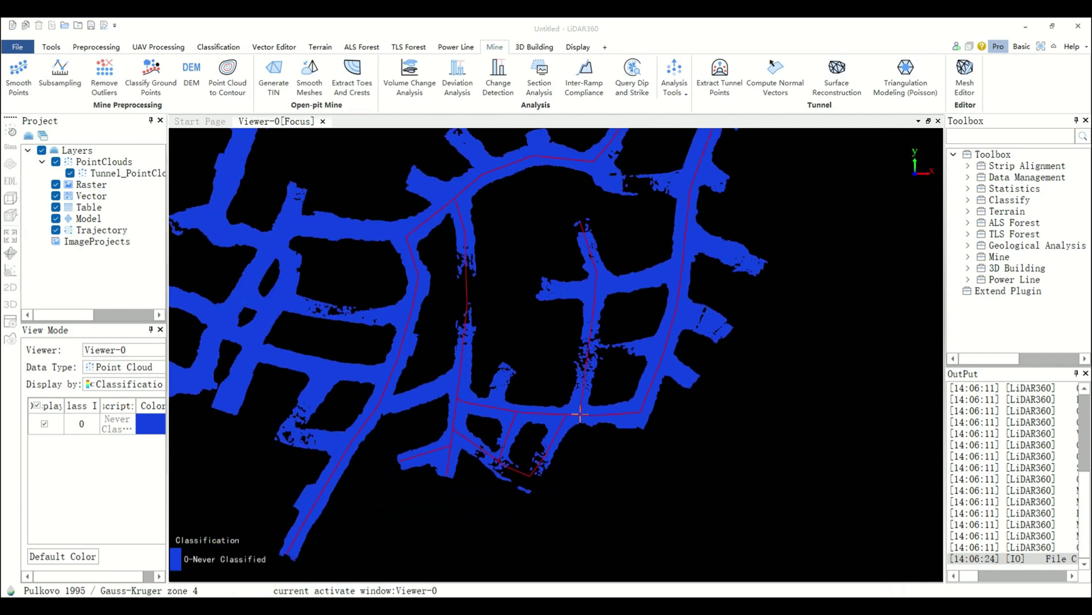
scroll(618, 286, "up", 4)
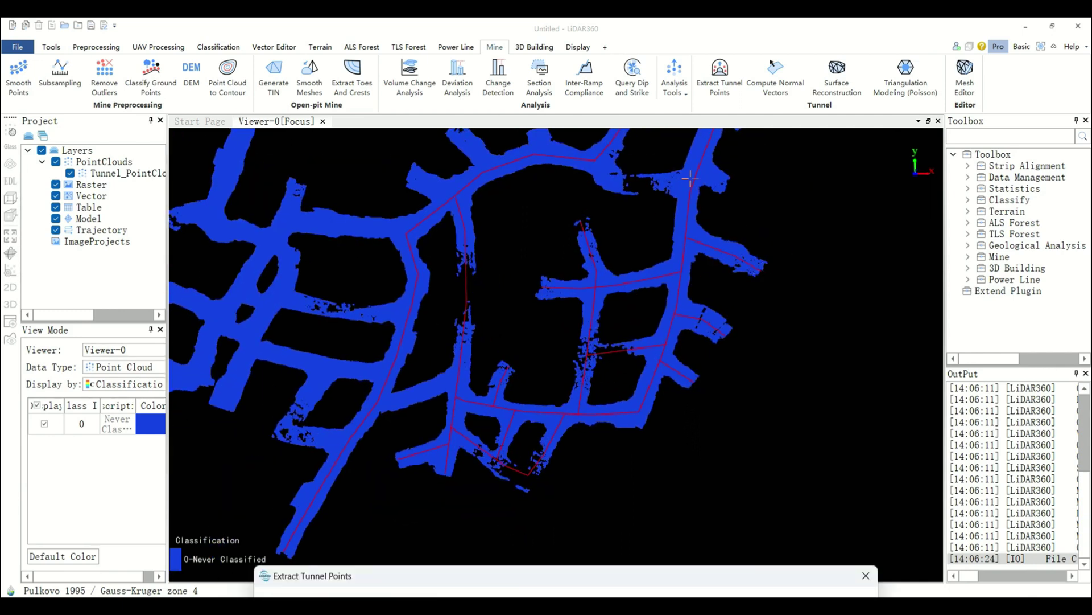
right_click_drag(430, 328, 602, 273)
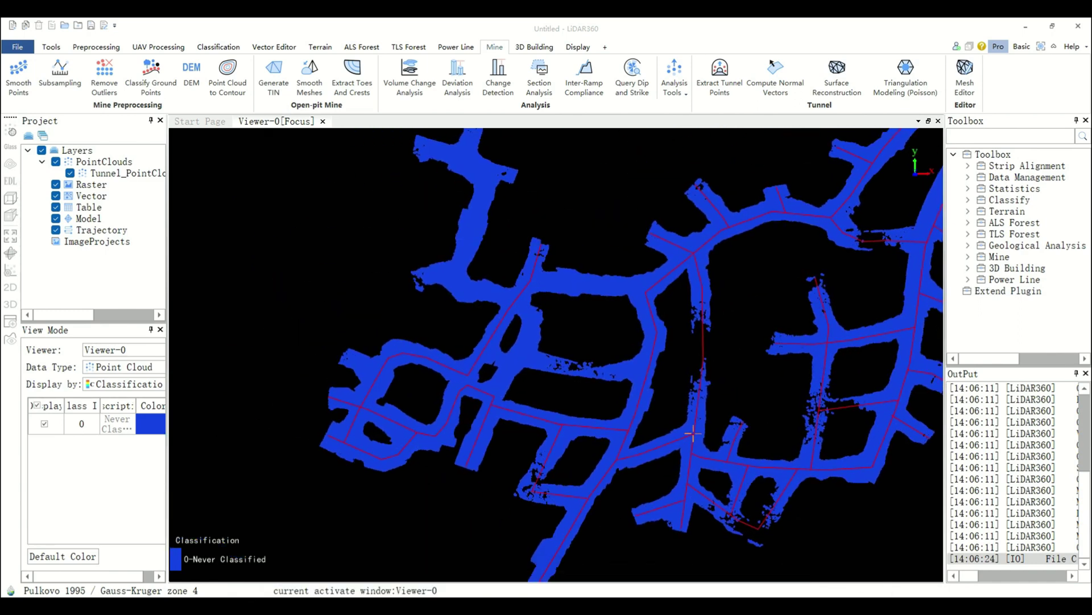
right_click_drag(533, 325, 435, 419)
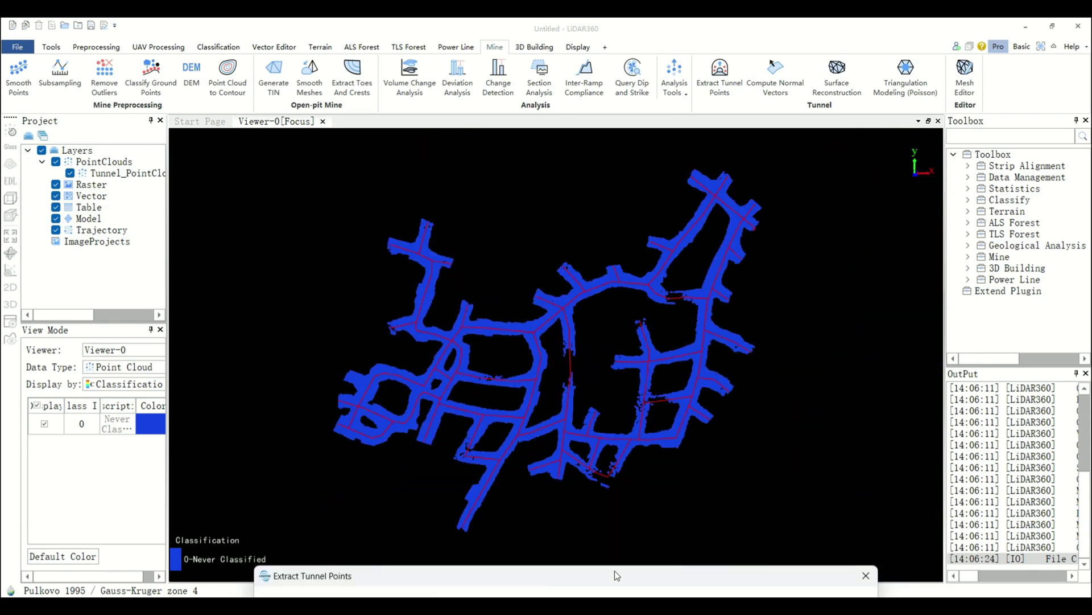
left_click_drag(658, 258, 652, 233)
scroll(359, 348, "down", 6)
scroll(359, 348, "down", 4)
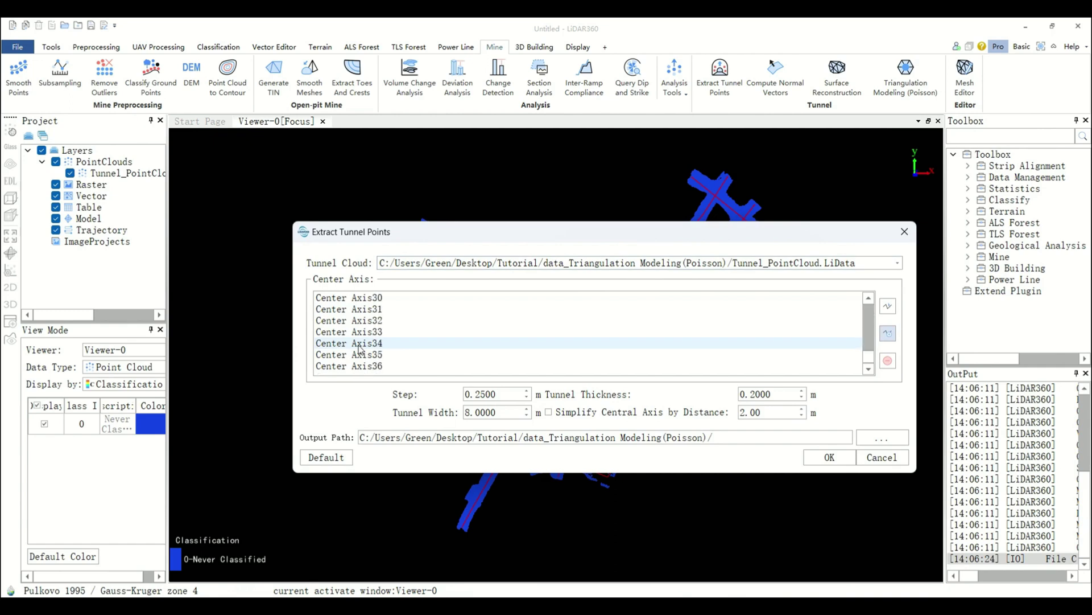
scroll(359, 348, "up", 10)
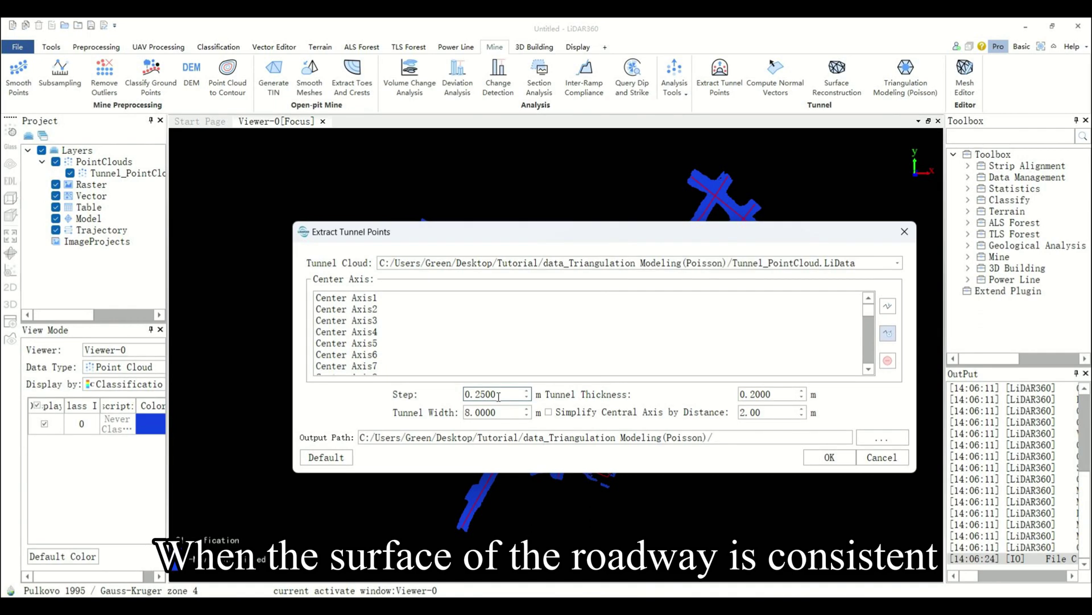
left_click_drag(497, 395, 456, 387)
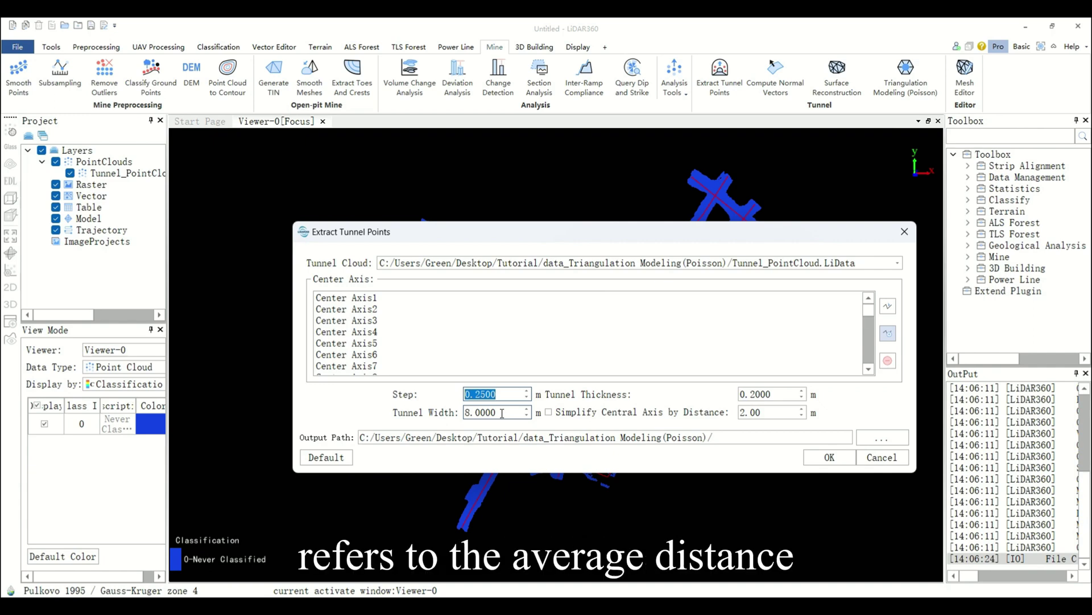
left_click_drag(778, 394, 740, 393)
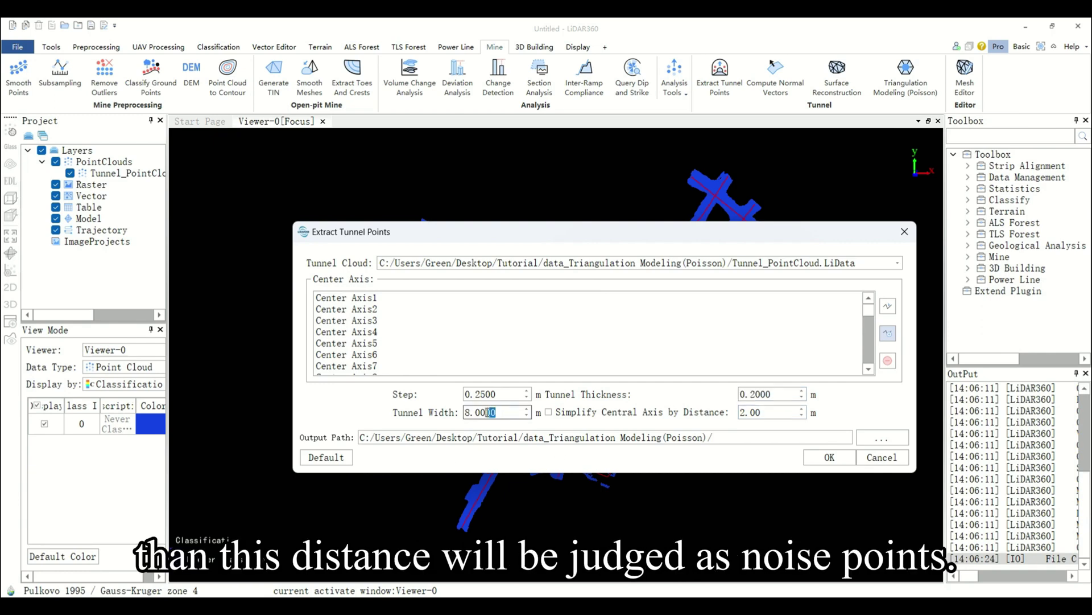
double_click(491, 412)
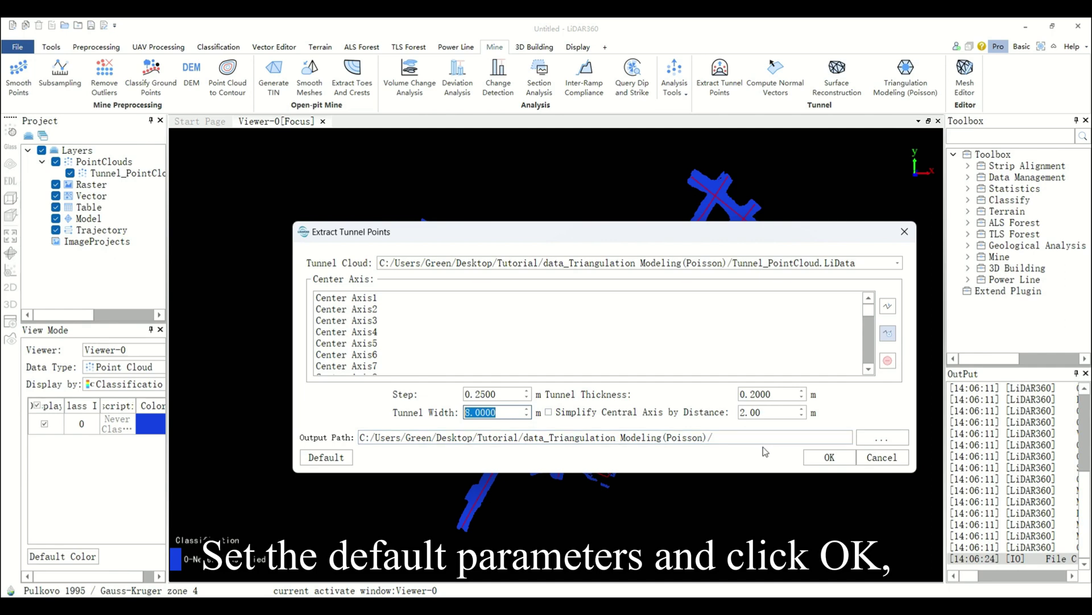
Run the extraction, add the extracted cloud to the project and hide the original Tunnel_PointCloud
left_click(828, 457)
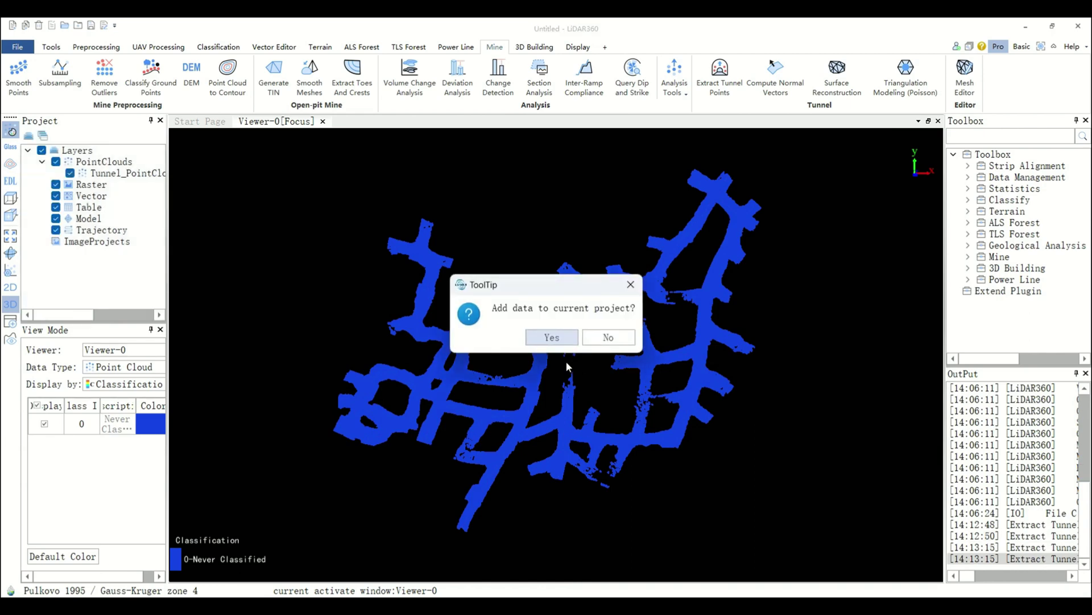
left_click(552, 337)
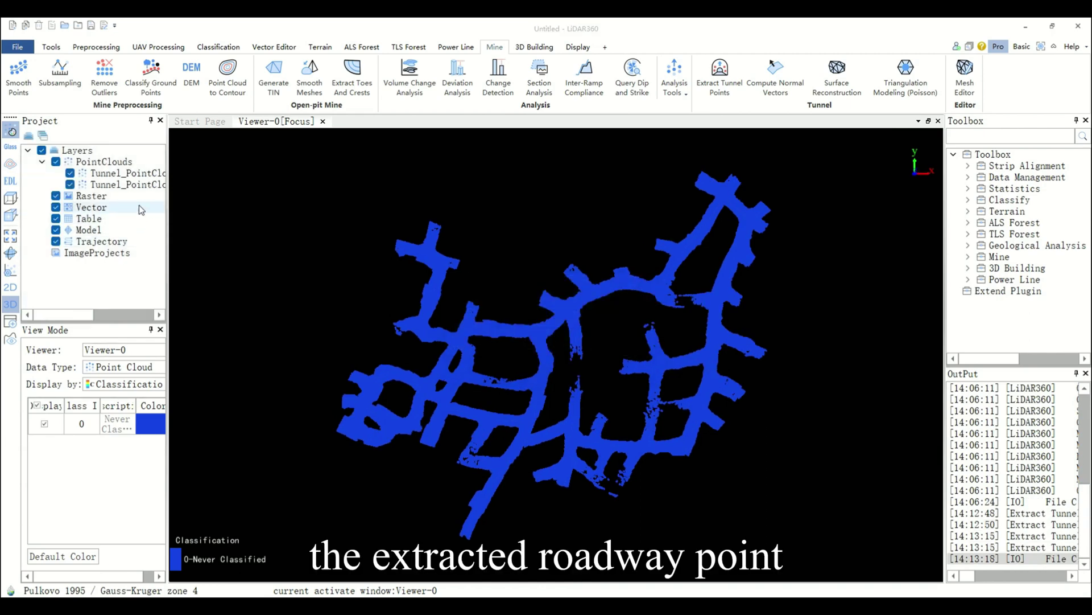
left_click(69, 183)
left_click(126, 175)
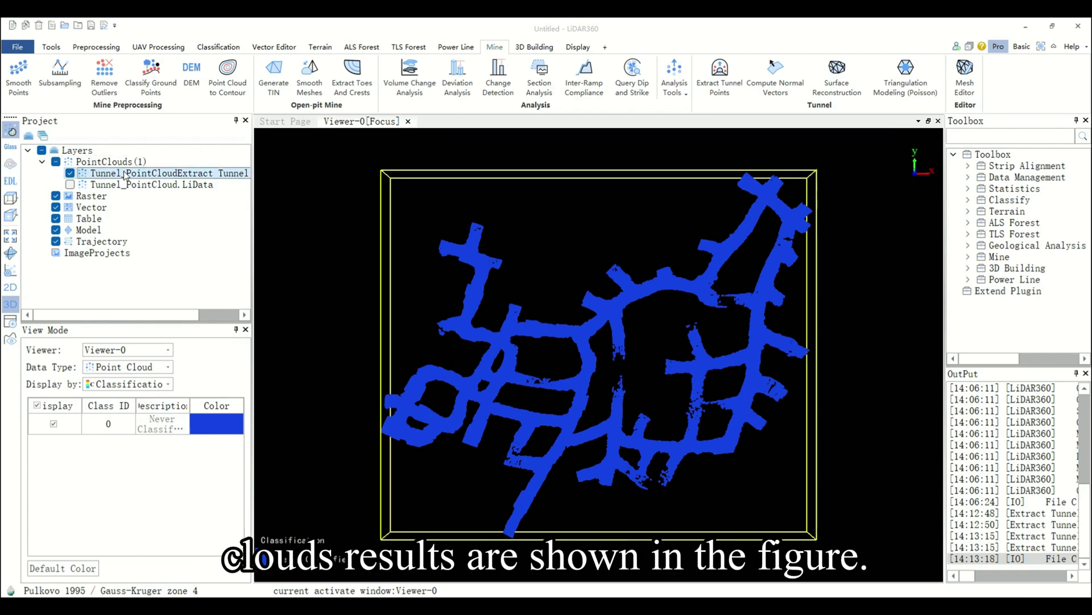
scroll(556, 358, "up", 1)
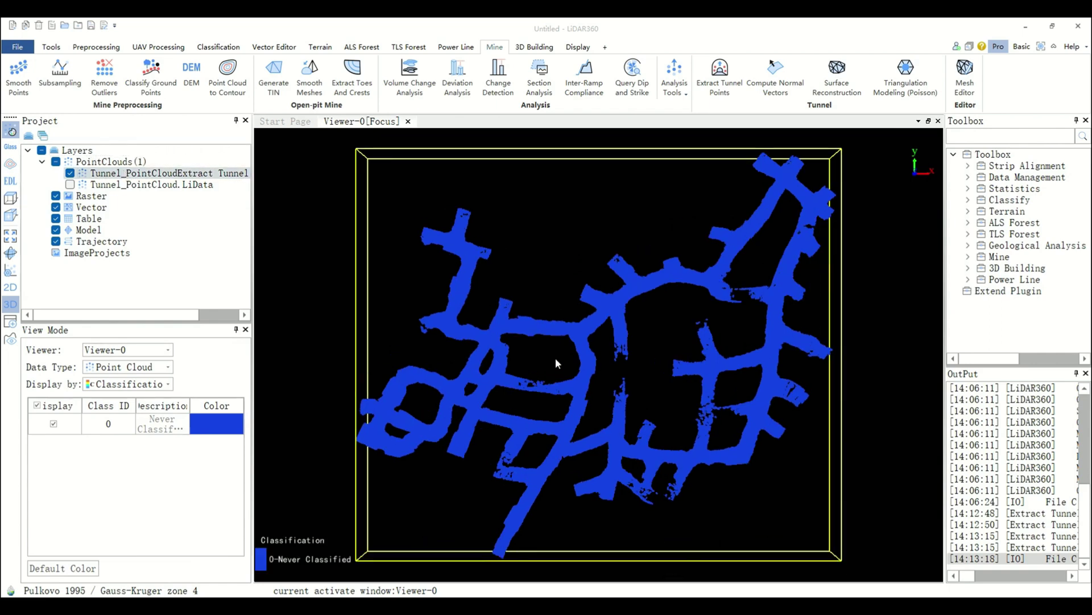
scroll(555, 358, "down", 1)
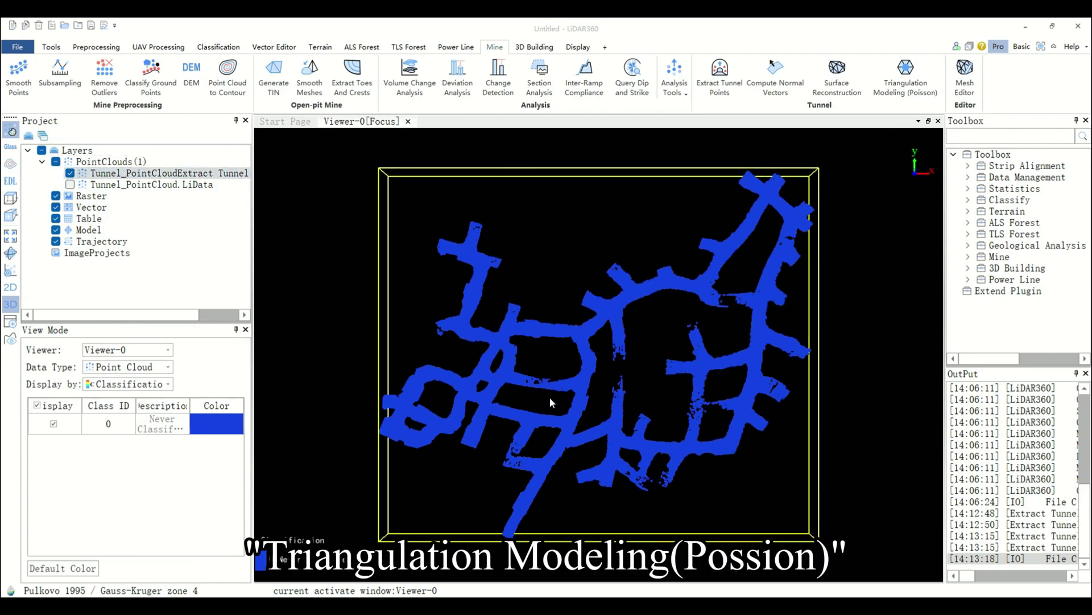
scroll(550, 397, "up", 1)
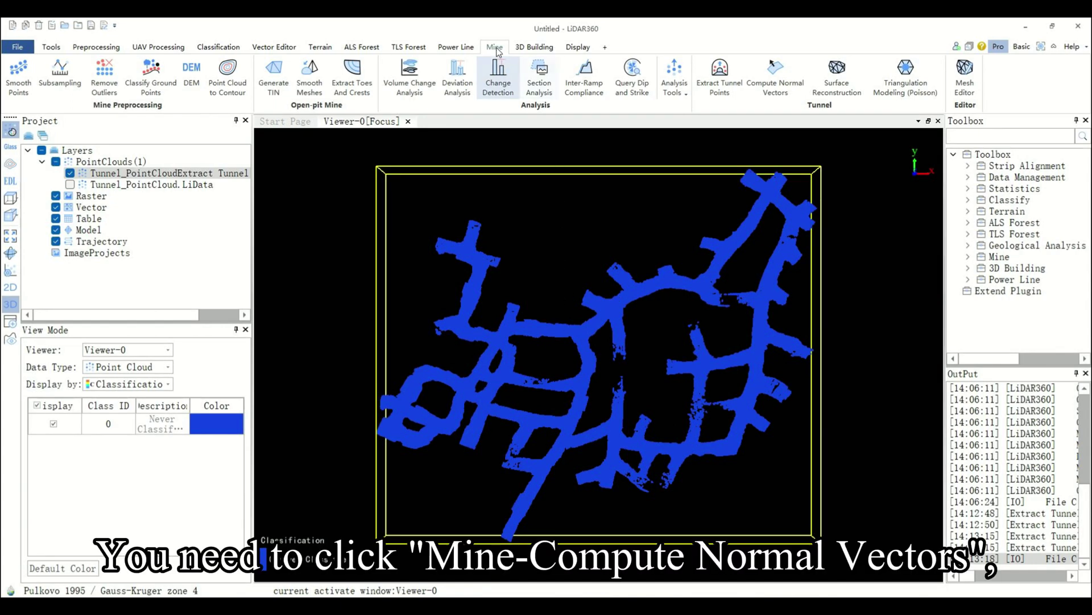
Run Compute Normal Vectors on the extracted tunnel points with search radius 0.30 and Orientation checked
left_click(770, 90)
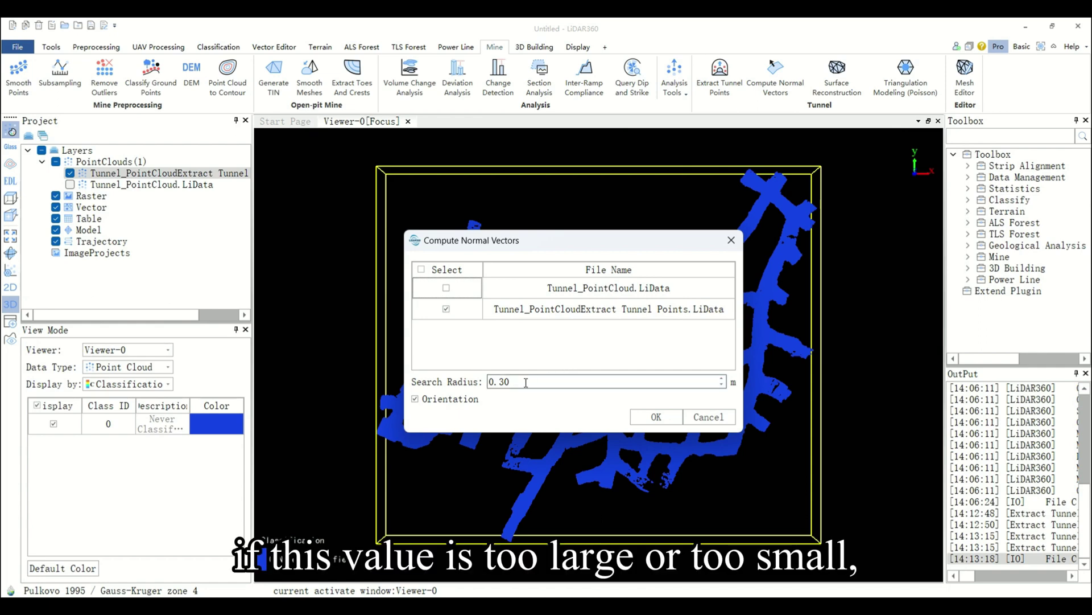
left_click_drag(525, 382, 483, 384)
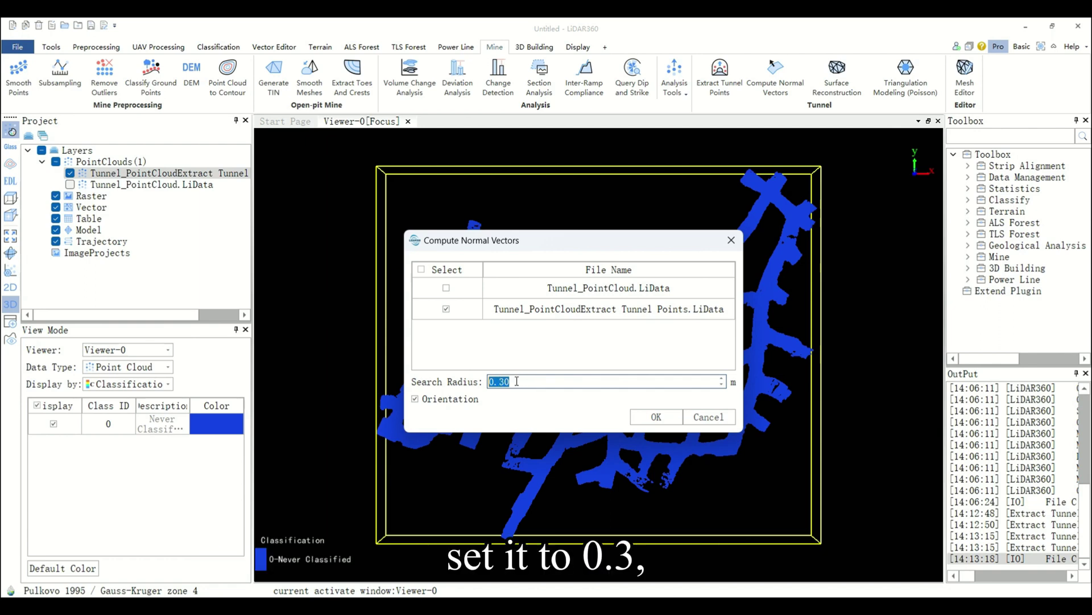
left_click(506, 382)
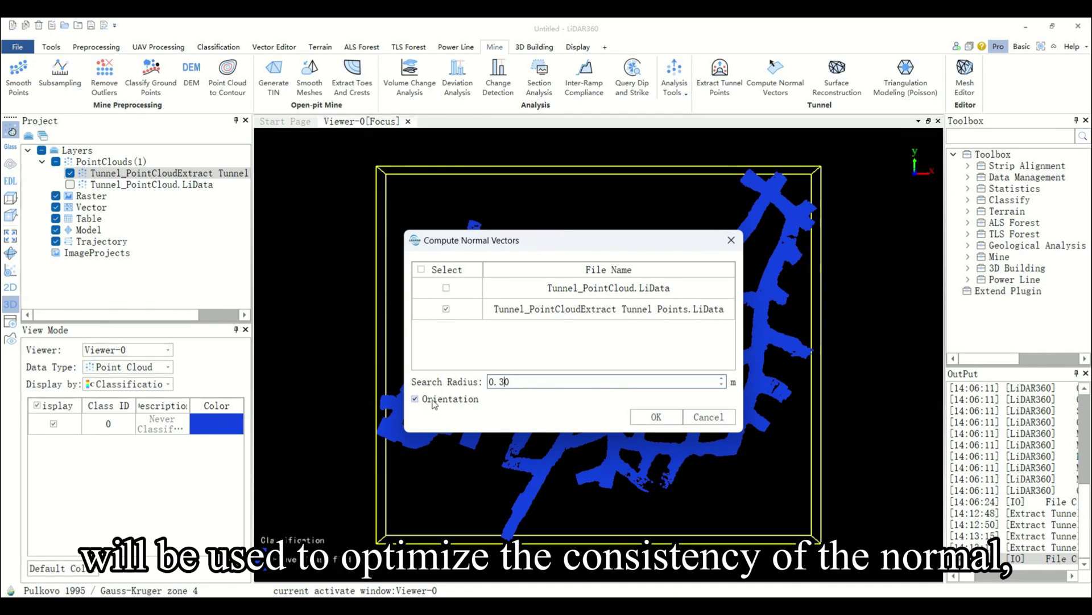
left_click(655, 417)
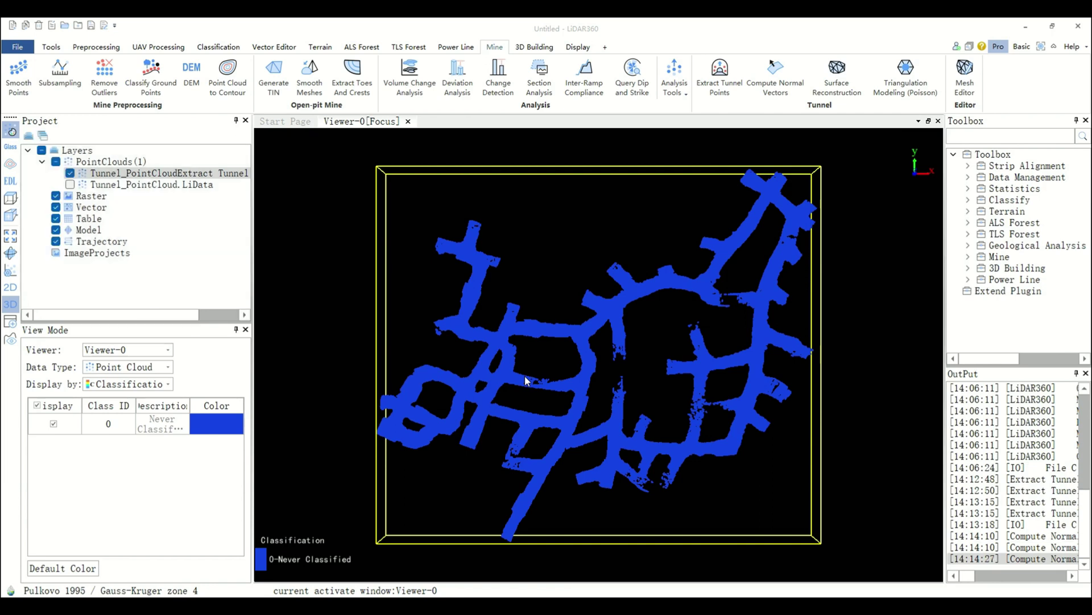
Display the extracted tunnel layer's Normals attribute as RGB, mapping scalar indices 0, 1 and 2
right_click(204, 173)
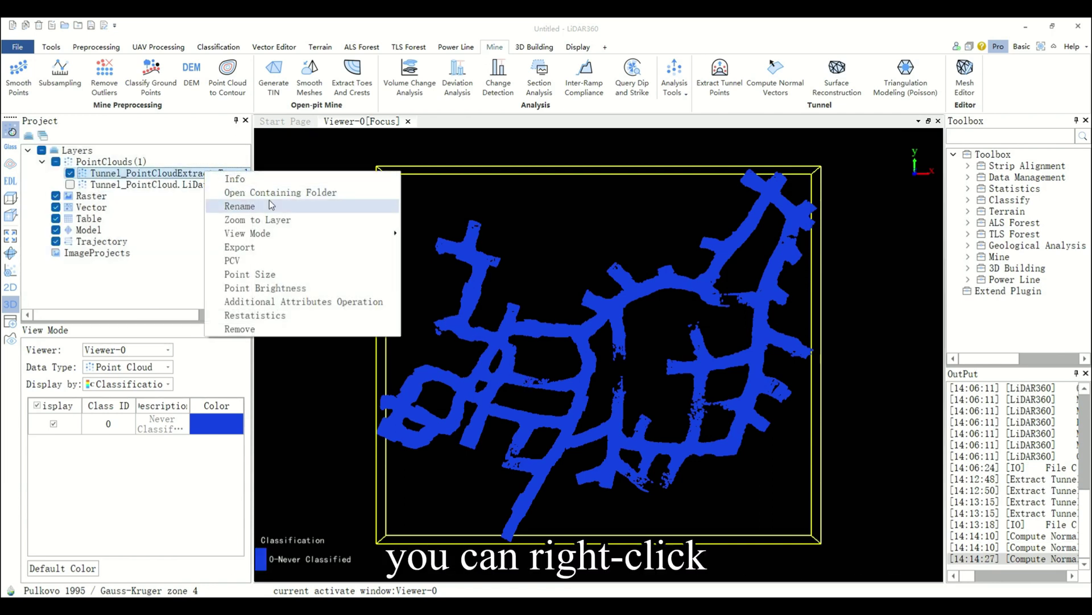
mouse_move(271, 234)
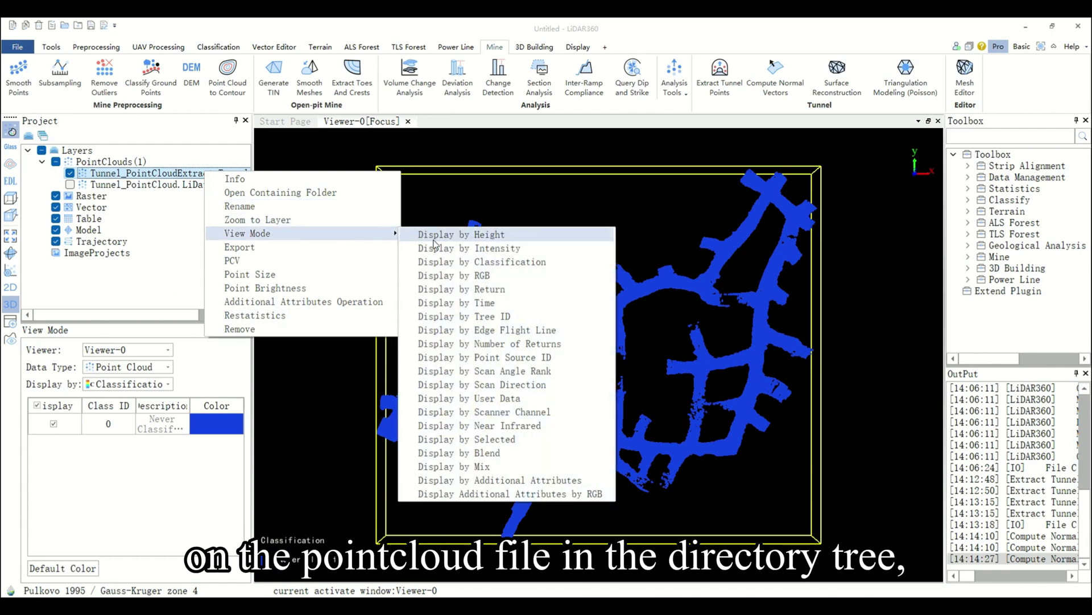
left_click(443, 494)
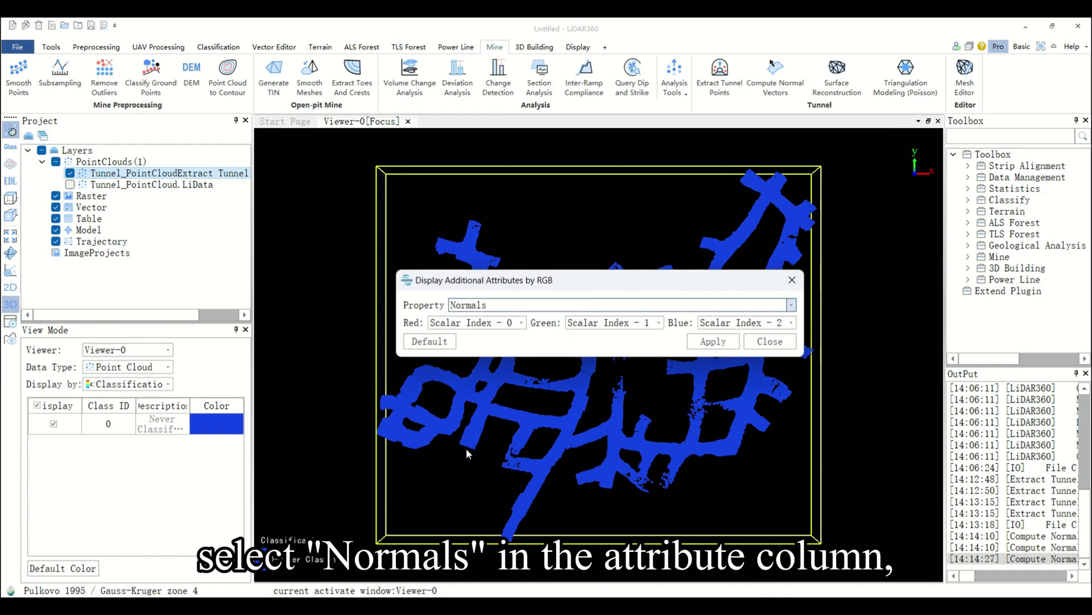
left_click(499, 306)
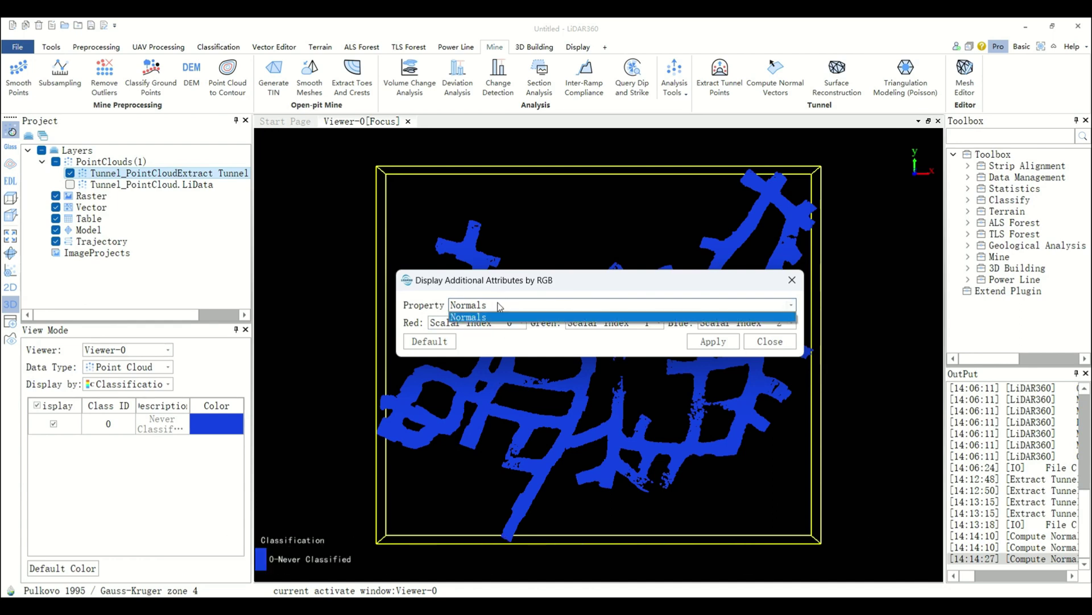
left_click(495, 317)
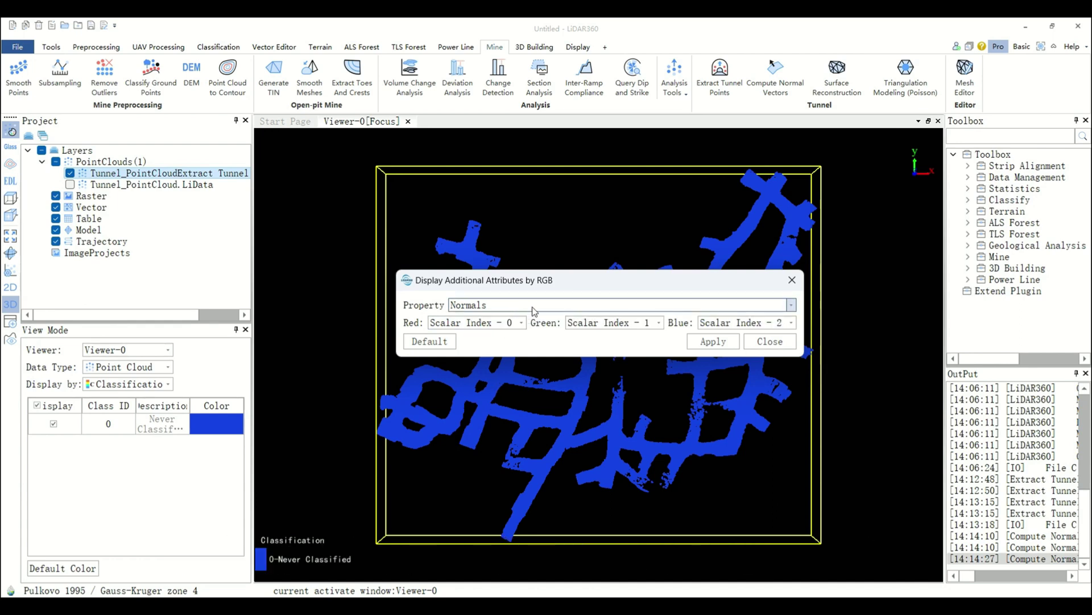
left_click(707, 345)
left_click(770, 341)
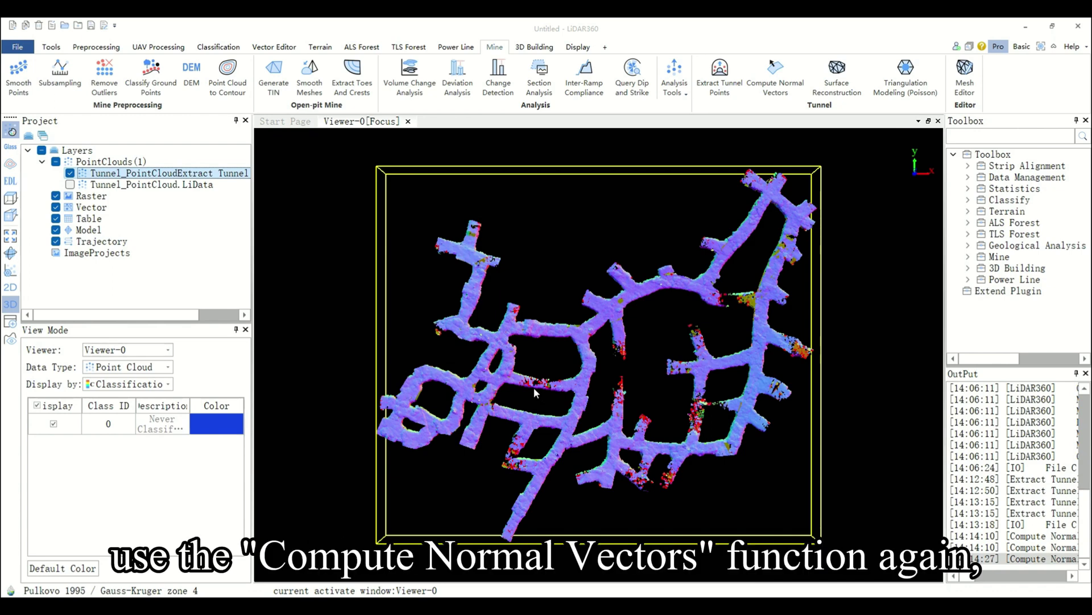
Tilt the normals-coloured tunnel cloud into a perspective view
mouse_move(534, 387)
left_mouse_down()
mouse_move(530, 355)
mouse_move(555, 346)
mouse_move(608, 371)
mouse_move(756, 354)
mouse_move(550, 384)
mouse_move(560, 378)
left_mouse_up()
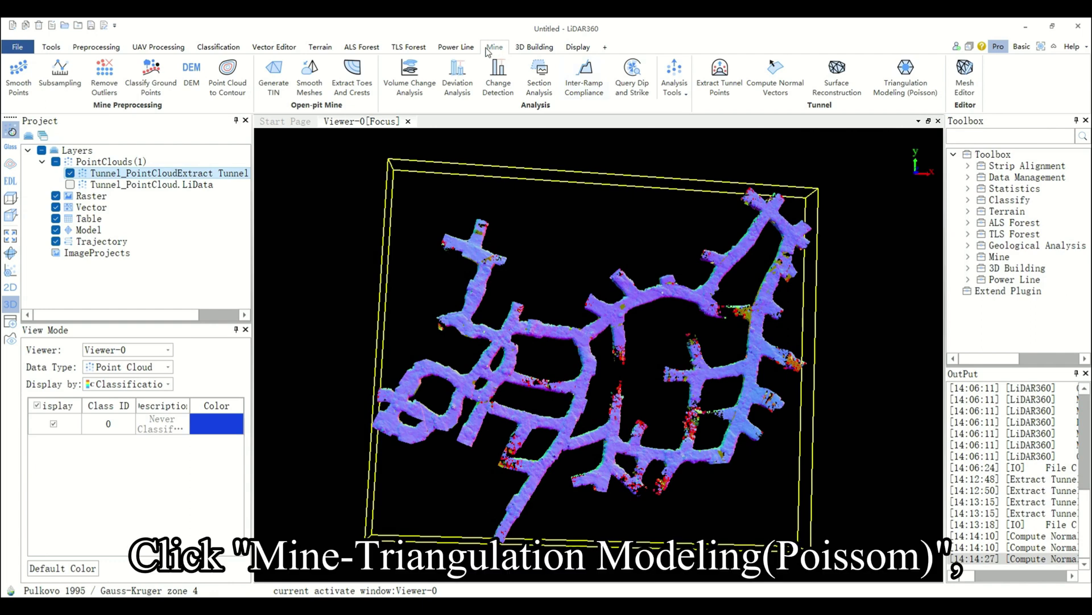
Open Poisson triangulation modelling and set Tunnel_PointCloudExtract as the input point cloud
left_click(887, 85)
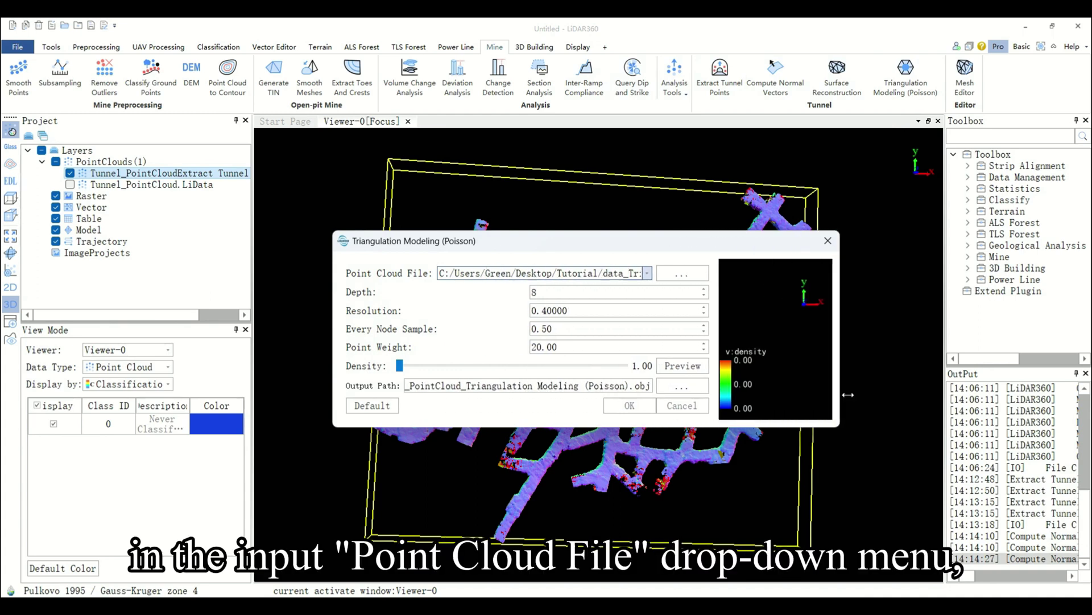
left_click(581, 186)
left_click(607, 183)
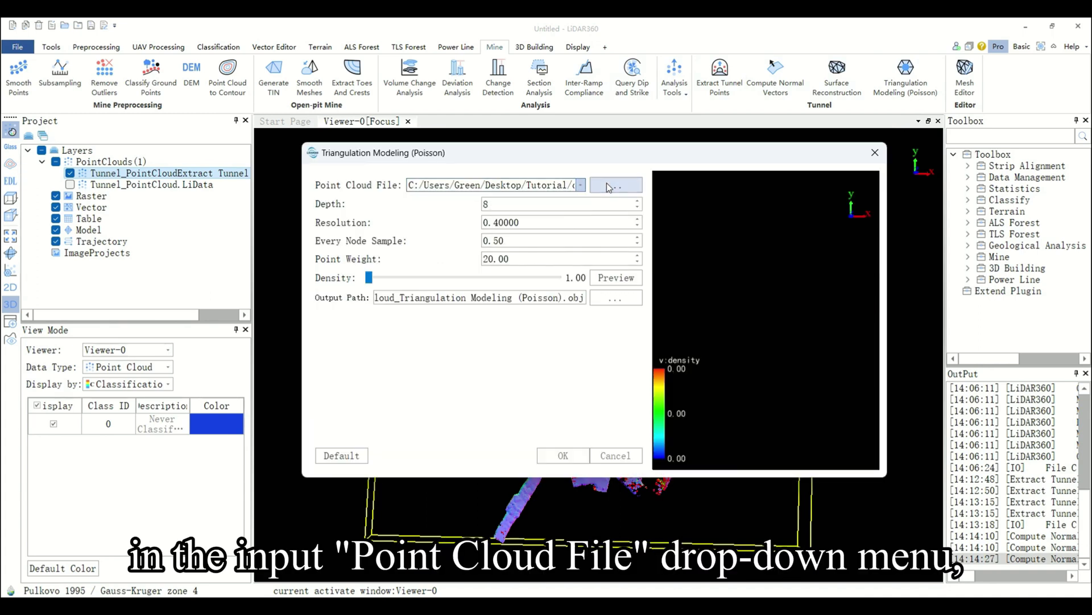
left_click(607, 184)
double_click(525, 371)
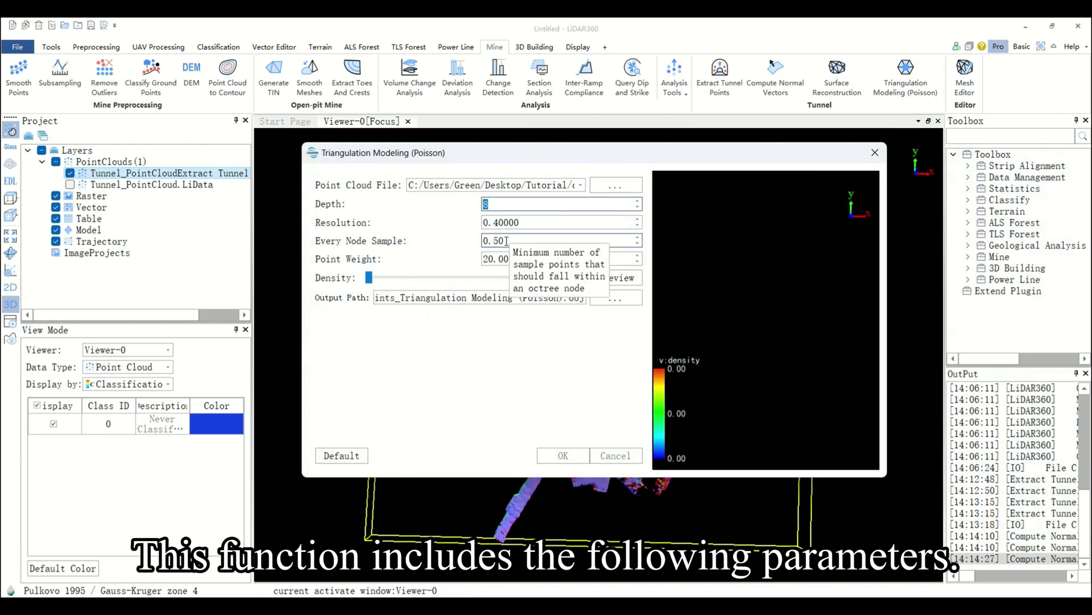
Check the parameters: node sample 0.50, point weight 20.00, resolution 0.40, depth 8
double_click(499, 240)
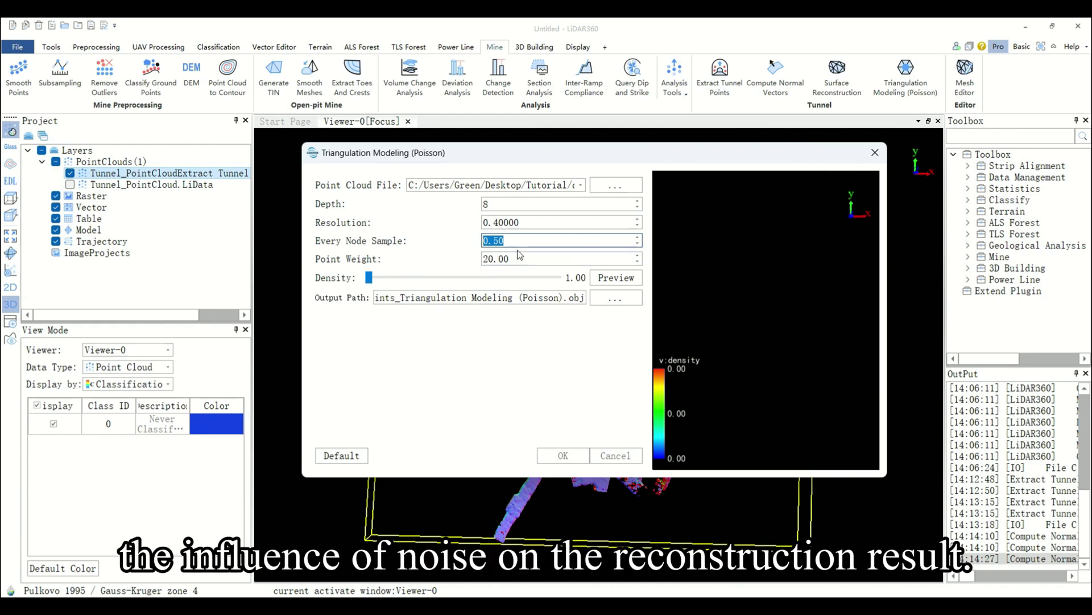
mouse_move(523, 240)
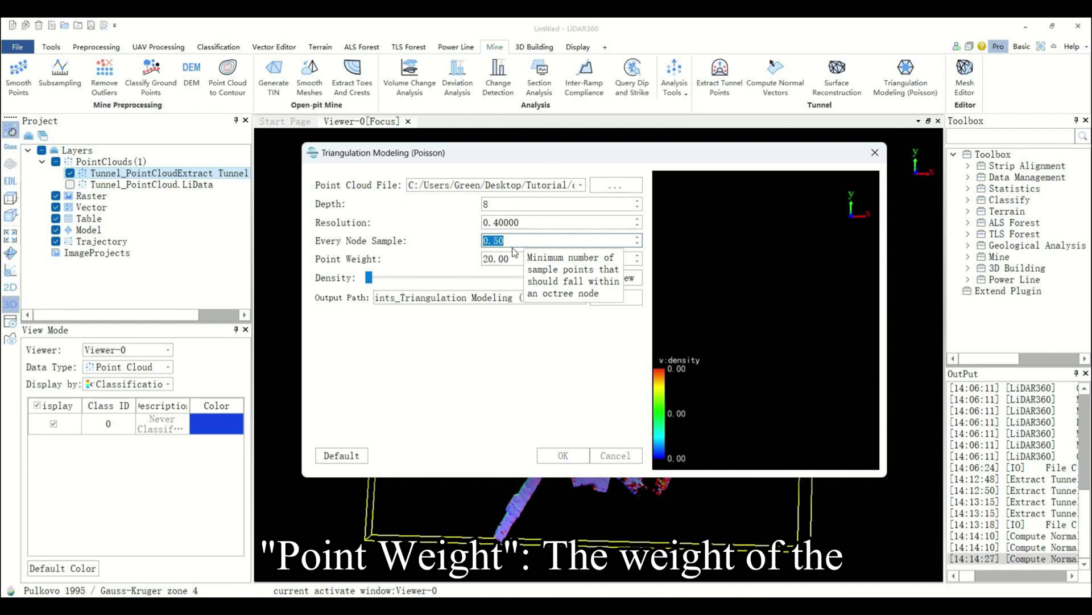
left_click_drag(512, 259, 482, 264)
mouse_move(511, 259)
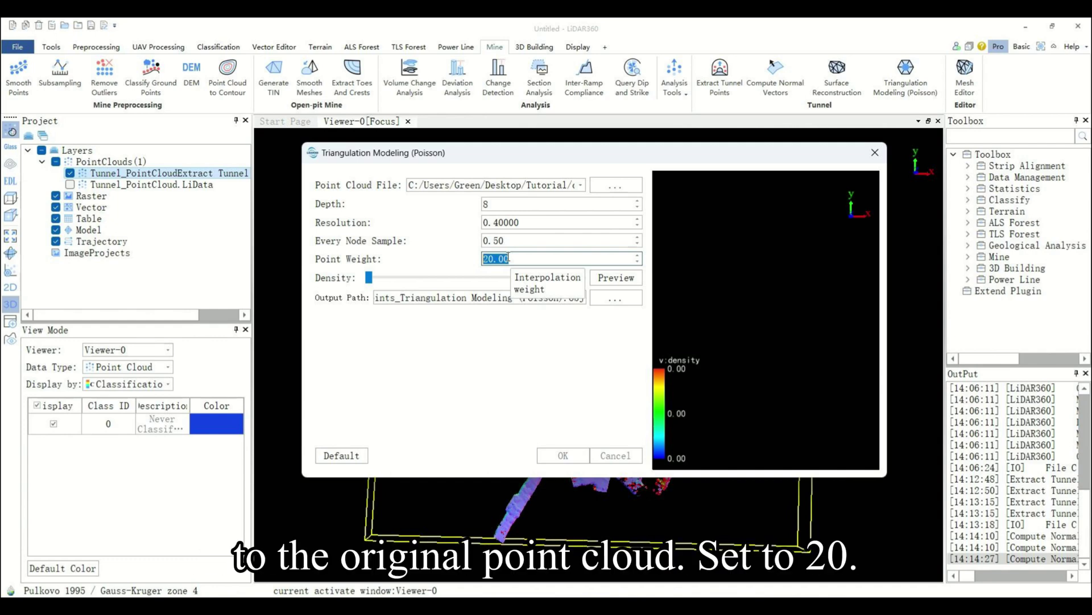
left_click(519, 223)
left_click_drag(519, 223, 482, 222)
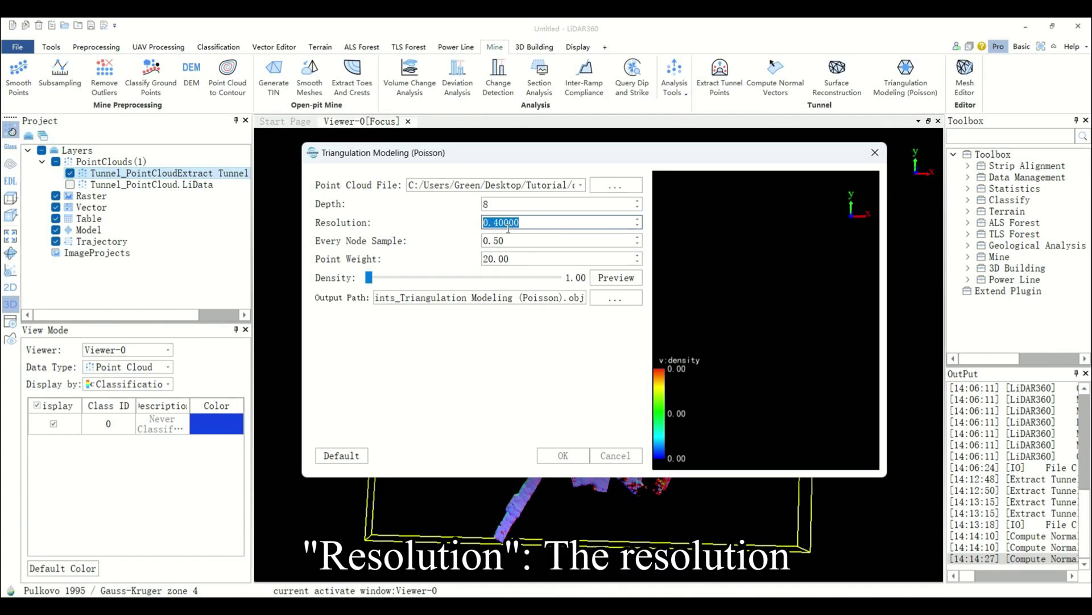
mouse_move(510, 233)
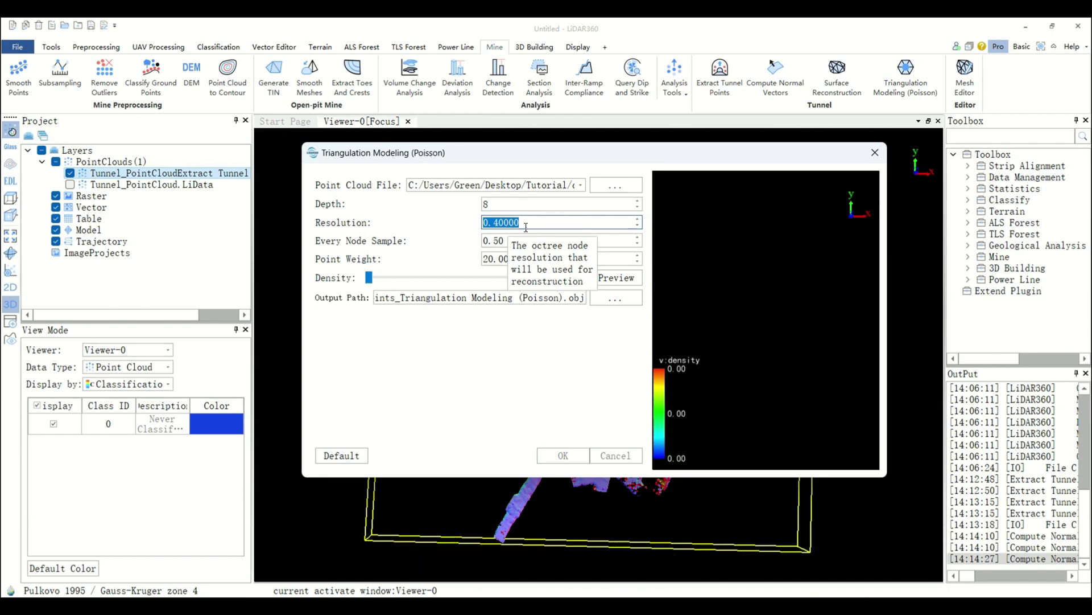
Preview the density-coloured Poisson mesh, rotate it, and raise the density threshold to 7.12
left_click(618, 279)
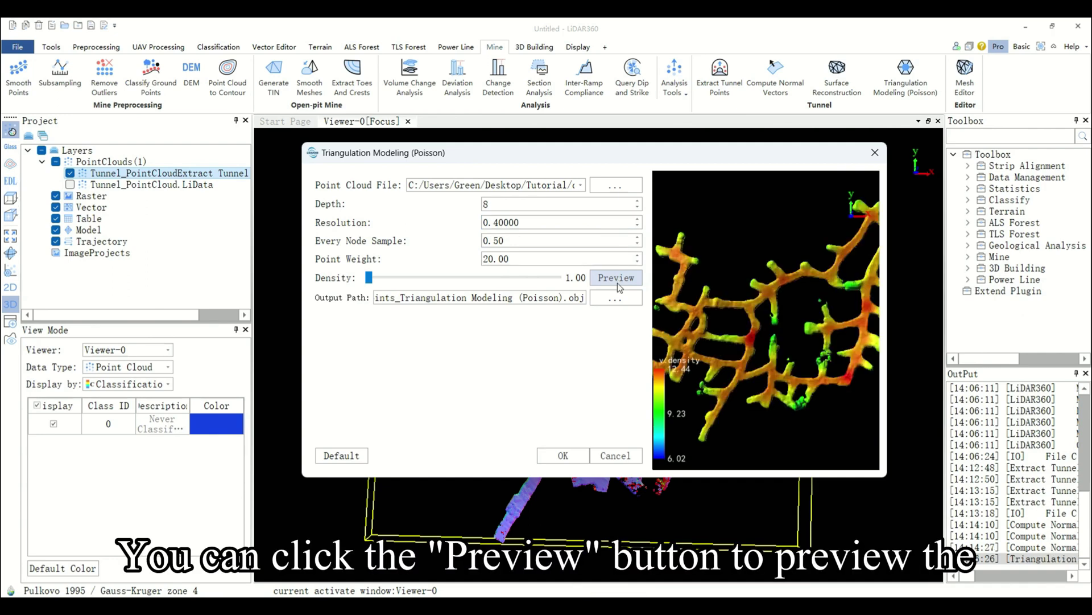
left_click_drag(802, 321, 764, 318)
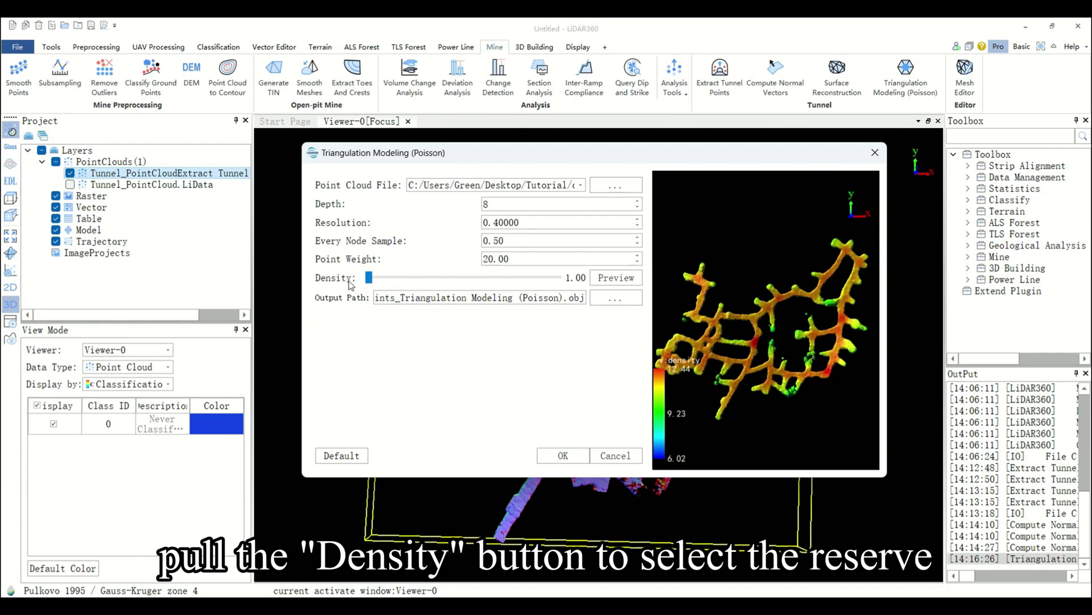
mouse_move(369, 278)
left_mouse_down()
mouse_move(484, 278)
mouse_move(369, 278)
left_mouse_up()
Build the Poisson mesh, add it as a Model layer, hide the extracted points and enable EDL
left_click(548, 455)
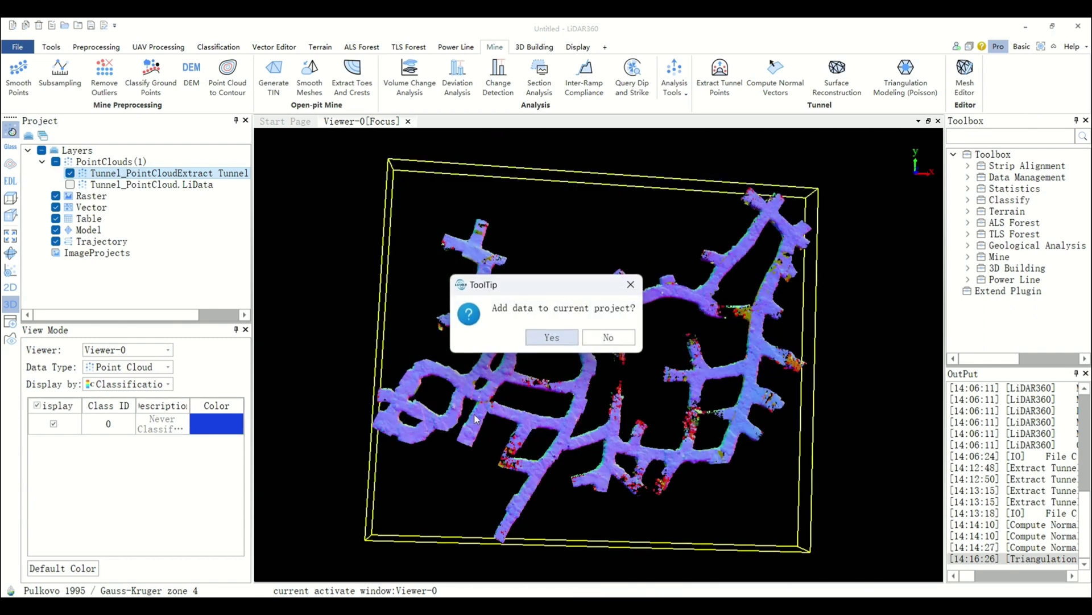
left_click(550, 337)
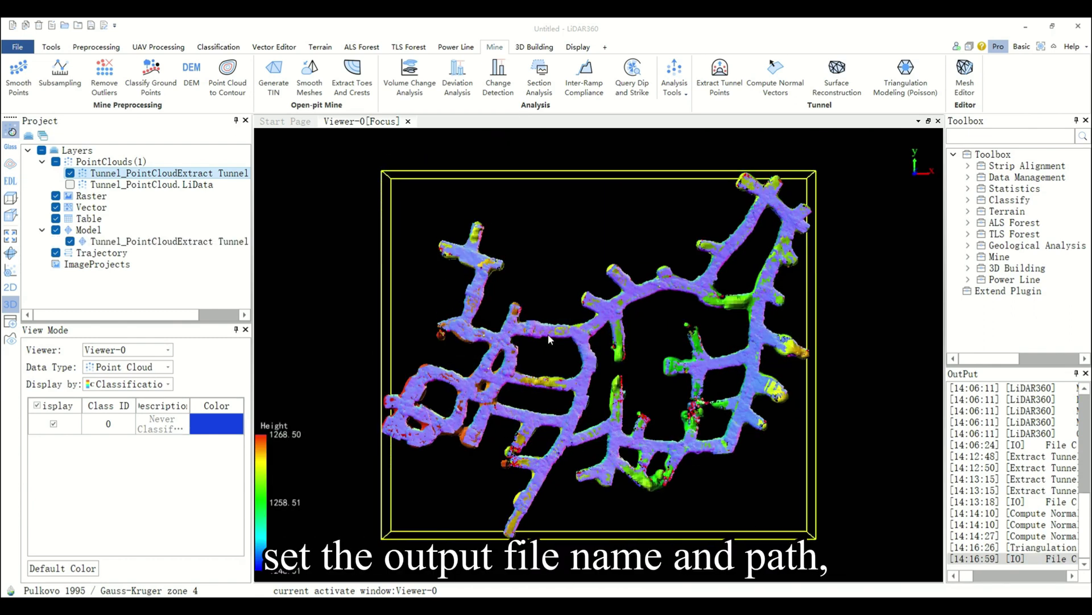
left_click(70, 173)
left_click_drag(605, 408, 633, 428)
left_click(10, 181)
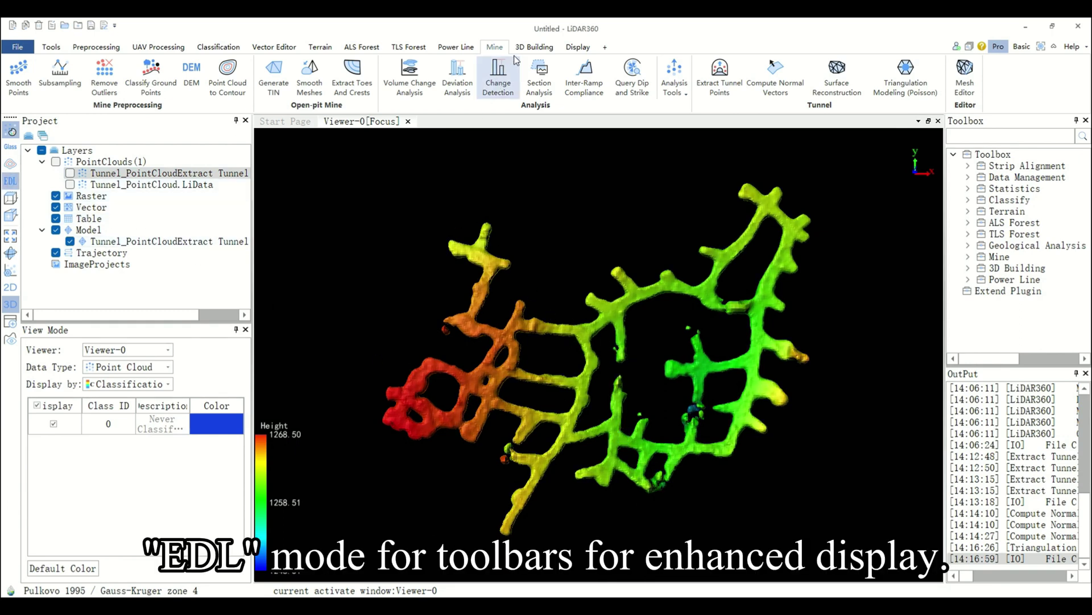
left_click(578, 46)
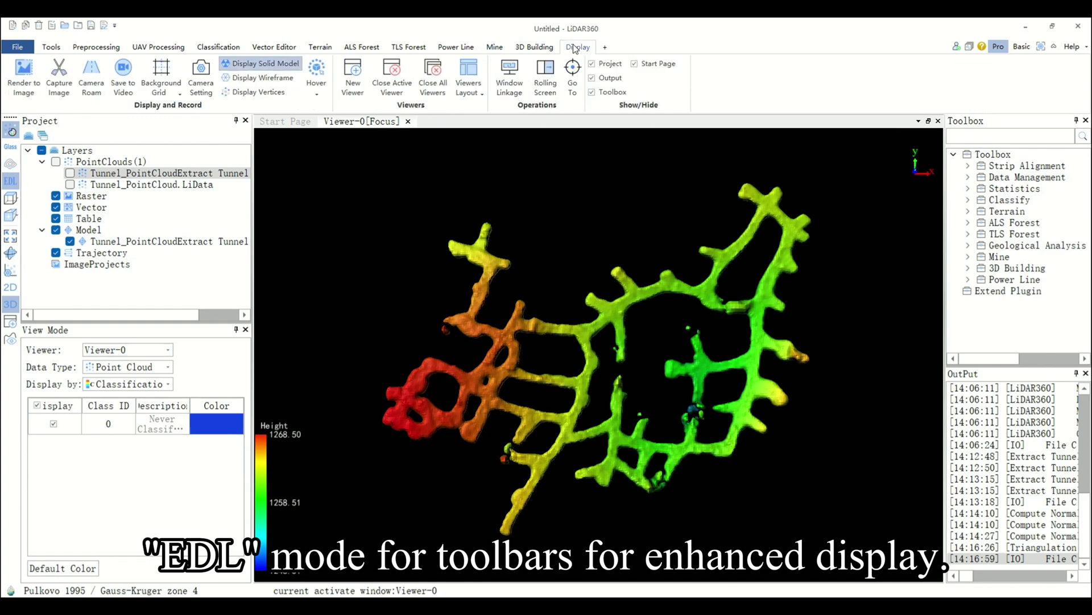
Render the height-coloured Poisson tunnel mesh as a wireframe and inspect its triangles from a top-down view
left_click(262, 78)
scroll(711, 454, "up", 5)
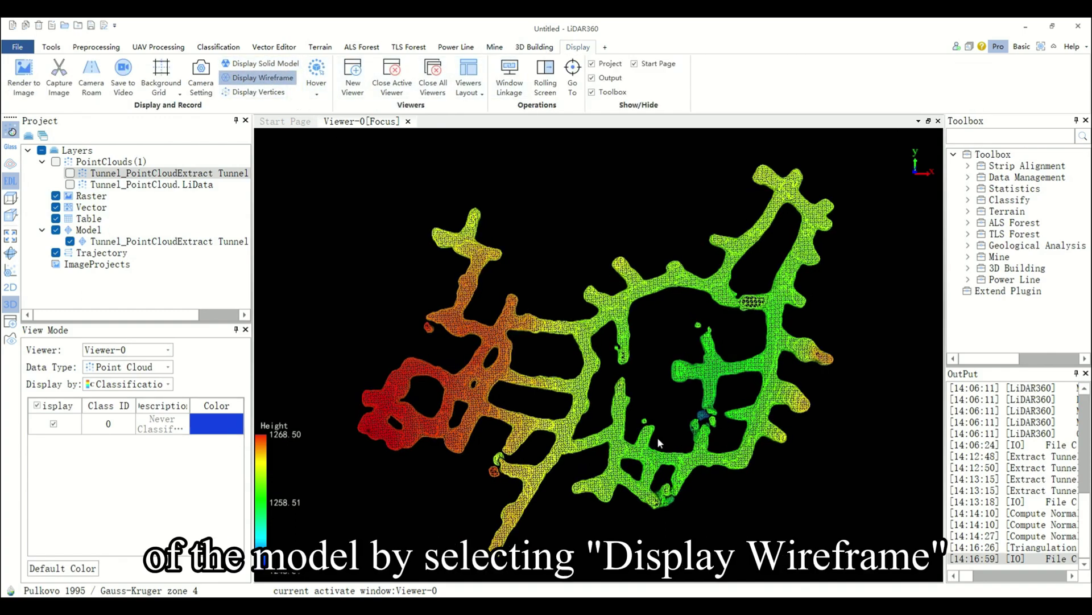
mouse_move(538, 422)
left_mouse_down()
mouse_move(553, 344)
mouse_move(612, 398)
mouse_move(561, 364)
mouse_move(605, 384)
mouse_move(517, 391)
mouse_move(581, 383)
mouse_move(567, 431)
left_mouse_up()
scroll(590, 411, "up", 5)
right_click_drag(590, 410, 617, 357)
left_click_drag(561, 259, 500, 348)
scroll(719, 261, "up", 5)
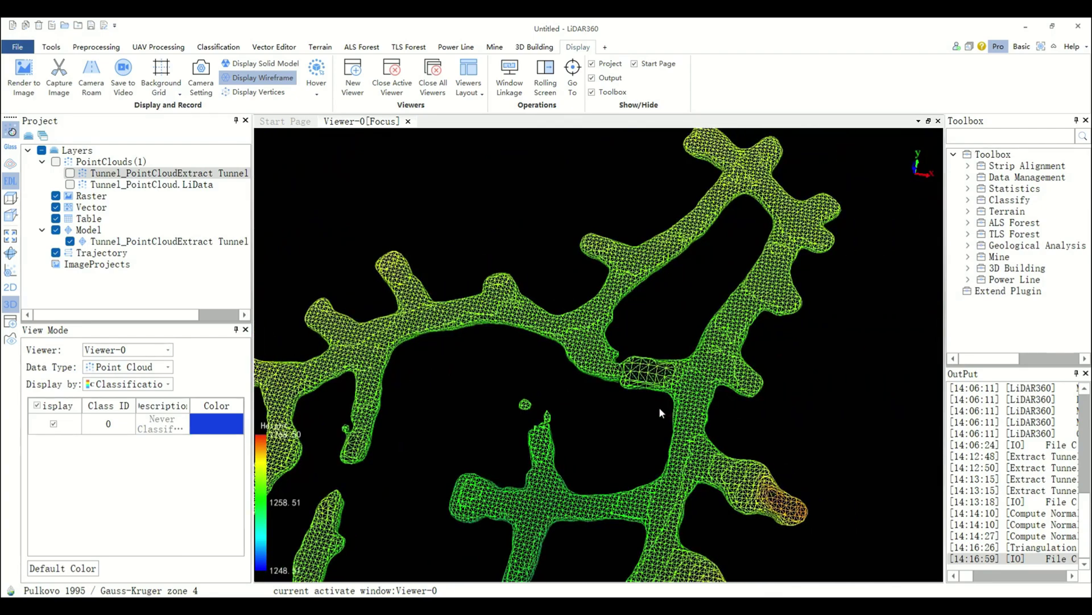
left_click_drag(656, 400, 675, 432)
scroll(675, 432, "down", 5)
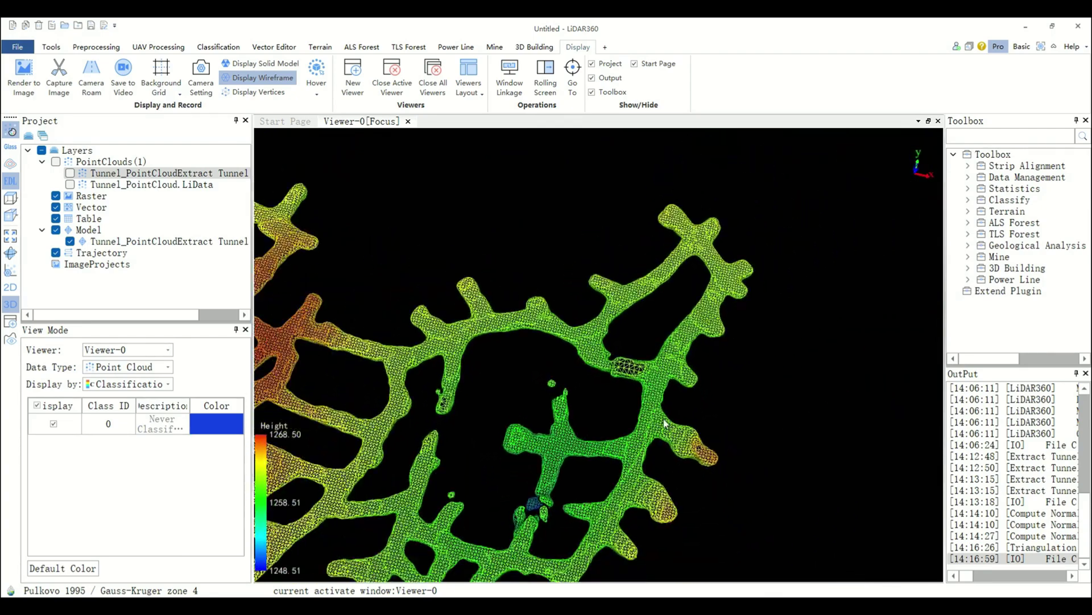